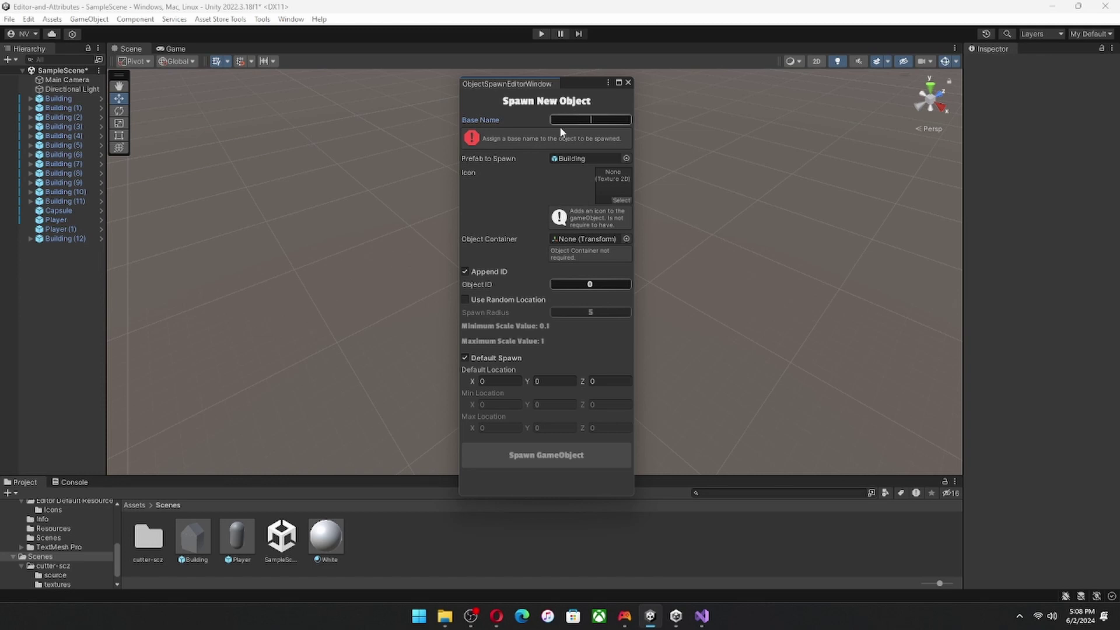
Set the base name to House and spawn the Building prefab at the default location 0, 0, 0.
{"action": "type", "text": "HOu"}
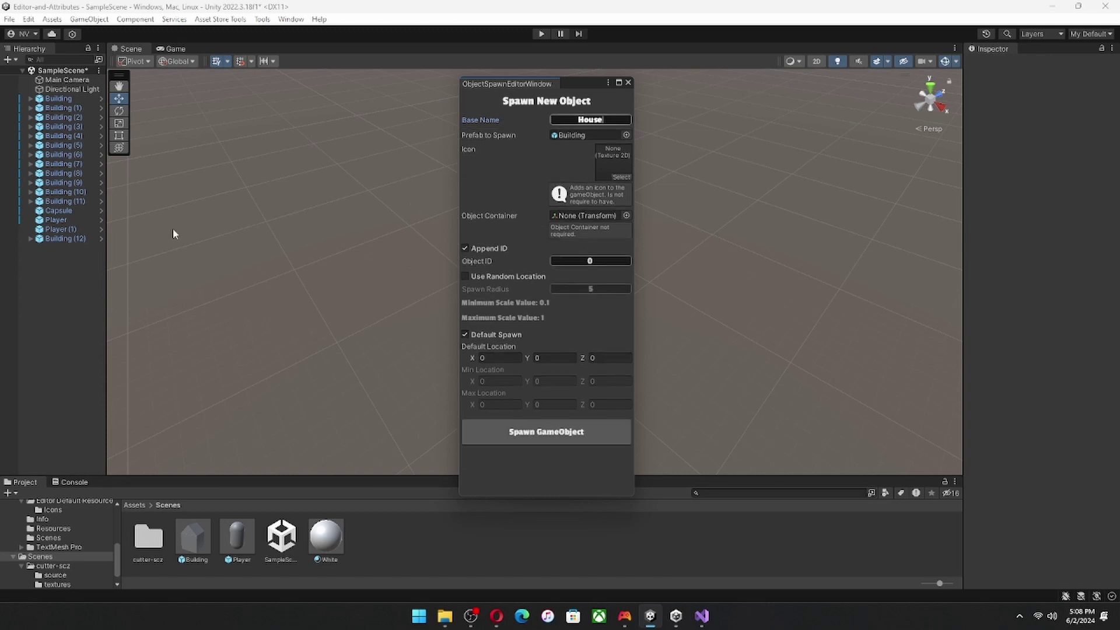
{"action": "right_click_drag", "start_coordinate": [379, 264], "coordinate": [671, 274]}
{"action": "left_click", "coordinate": [588, 83]}
{"action": "left_click_drag", "start_coordinate": [588, 82], "coordinate": [827, 74]}
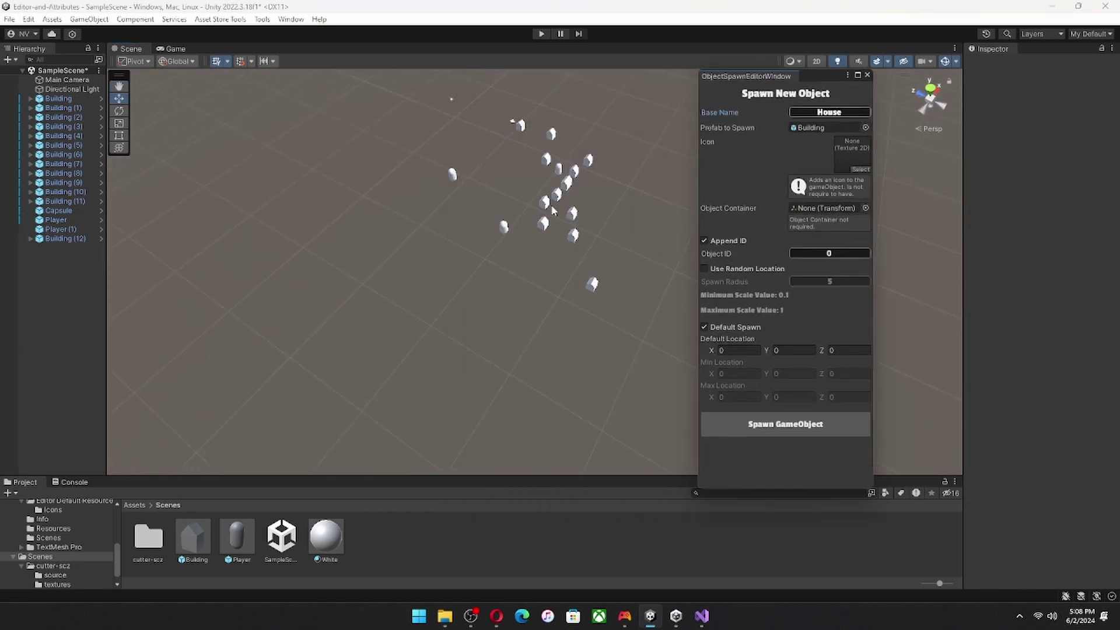
{"action": "left_click", "coordinate": [793, 431]}
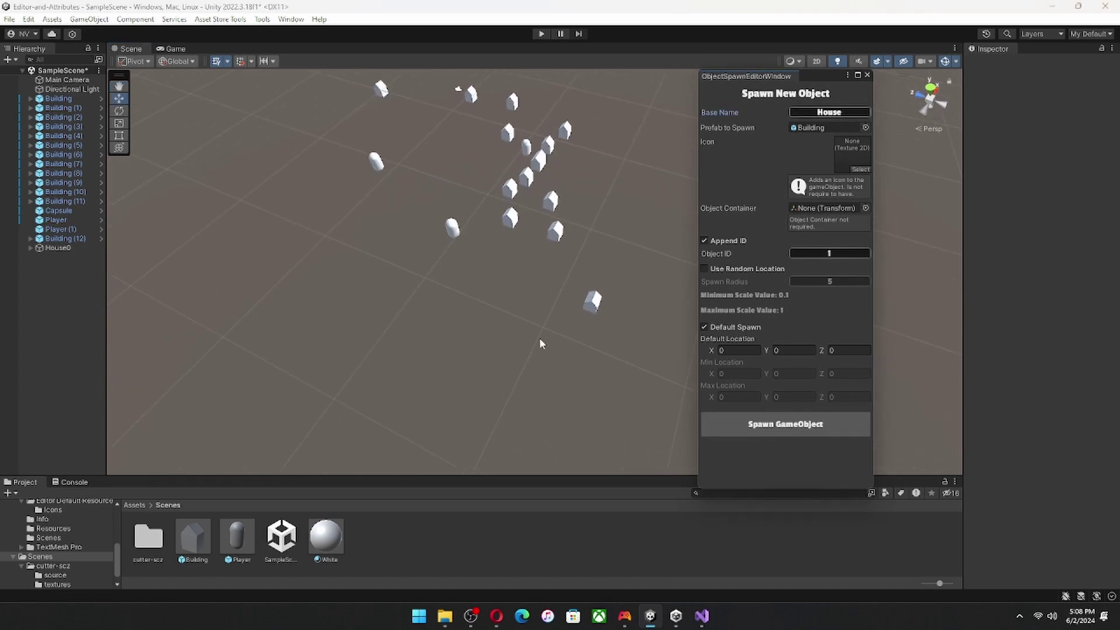
Select House0 to check its transform and spawn another house at default location X 10.
{"action": "left_click", "coordinate": [484, 301]}
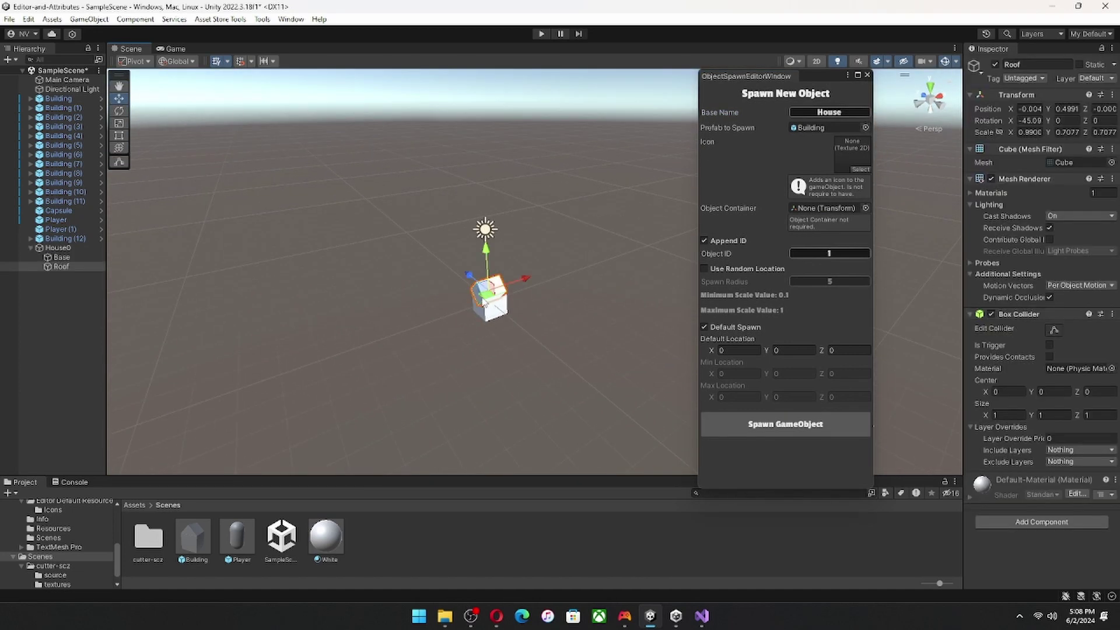
{"action": "left_click", "coordinate": [64, 250]}
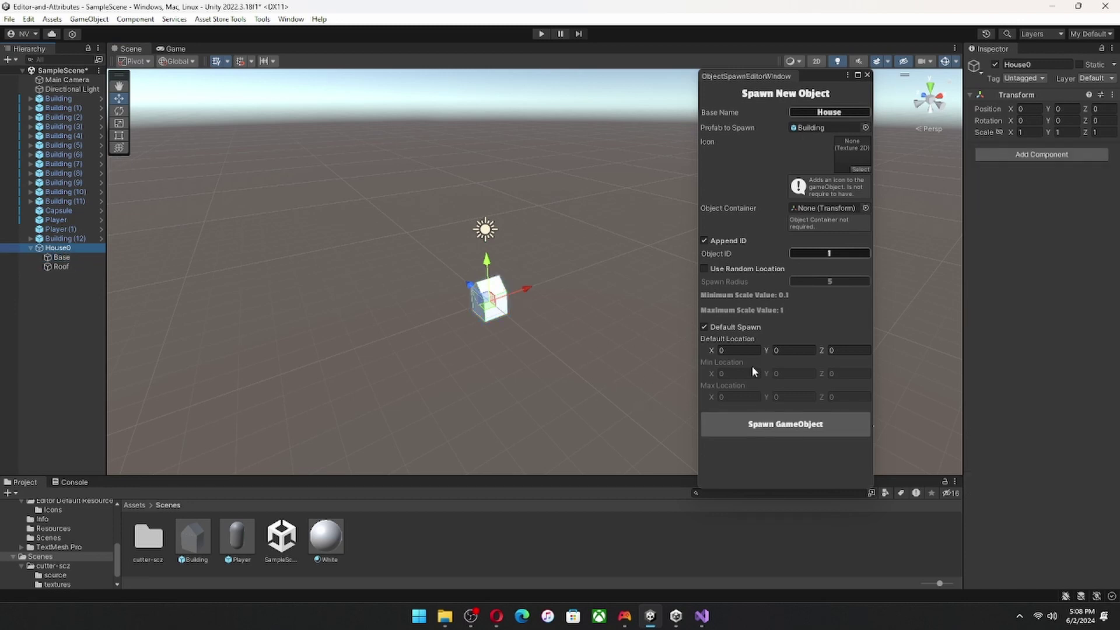
{"action": "left_click", "coordinate": [757, 352]}
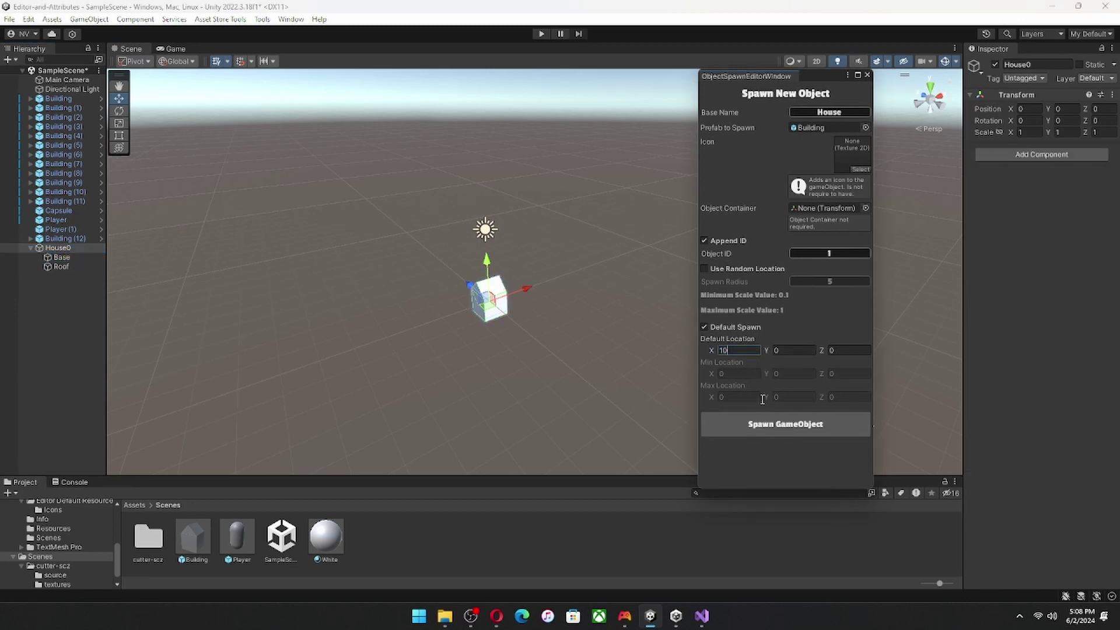
{"action": "left_click", "coordinate": [723, 420]}
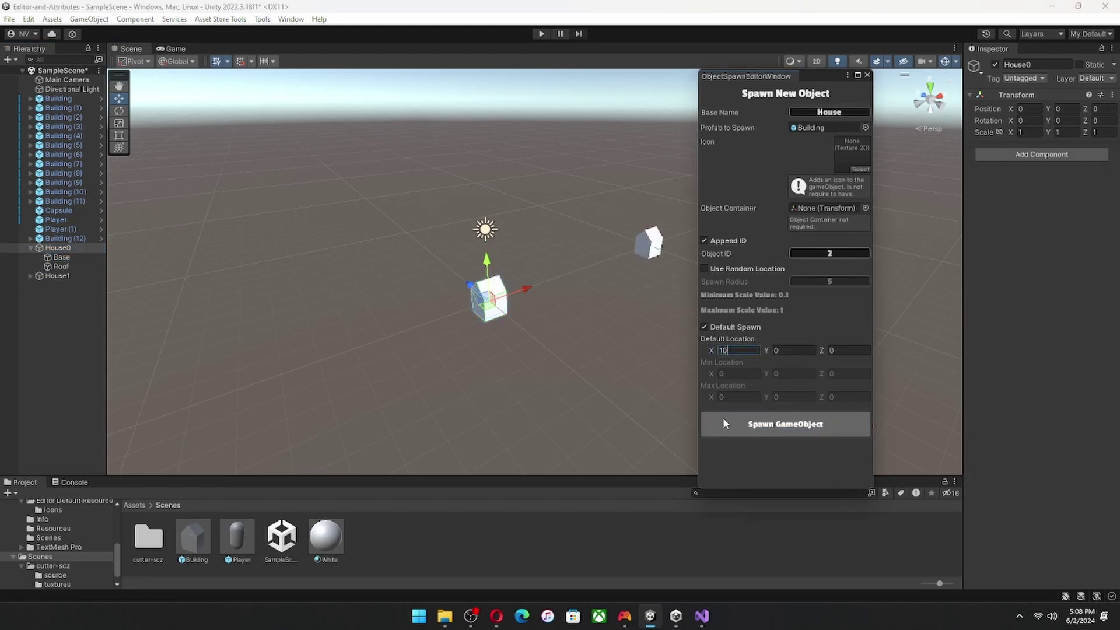
Set the default location's X to 20 and spawn another house.
{"action": "left_click", "coordinate": [740, 350]}
{"action": "type", "text": "20"}
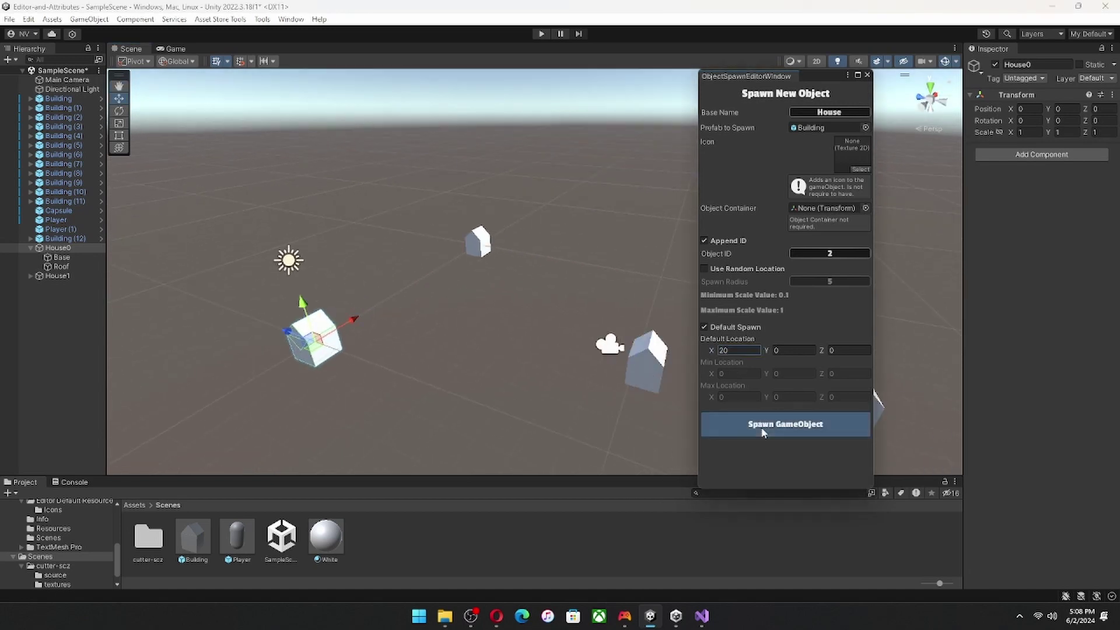
{"action": "left_click", "coordinate": [785, 424]}
Spawn three elevated houses at Y 10 and Z 0, with X set to 20, 10 and 0 in turn.
{"action": "type", "text": "10"}
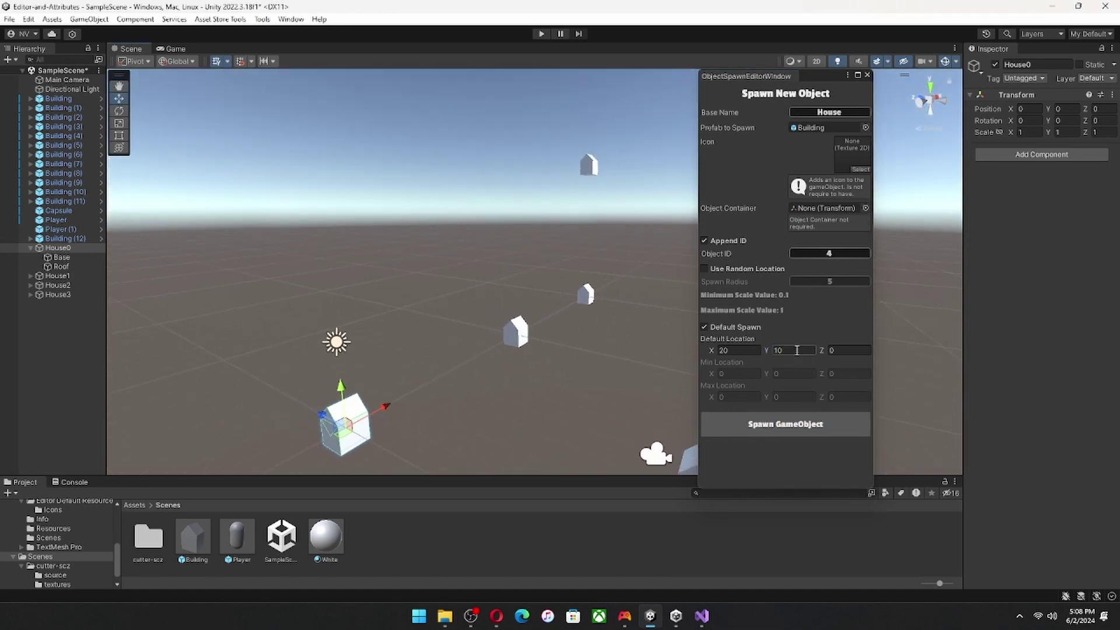
{"action": "double_click", "coordinate": [738, 350]}
{"action": "type", "text": "10"}
{"action": "left_click", "coordinate": [786, 424]}
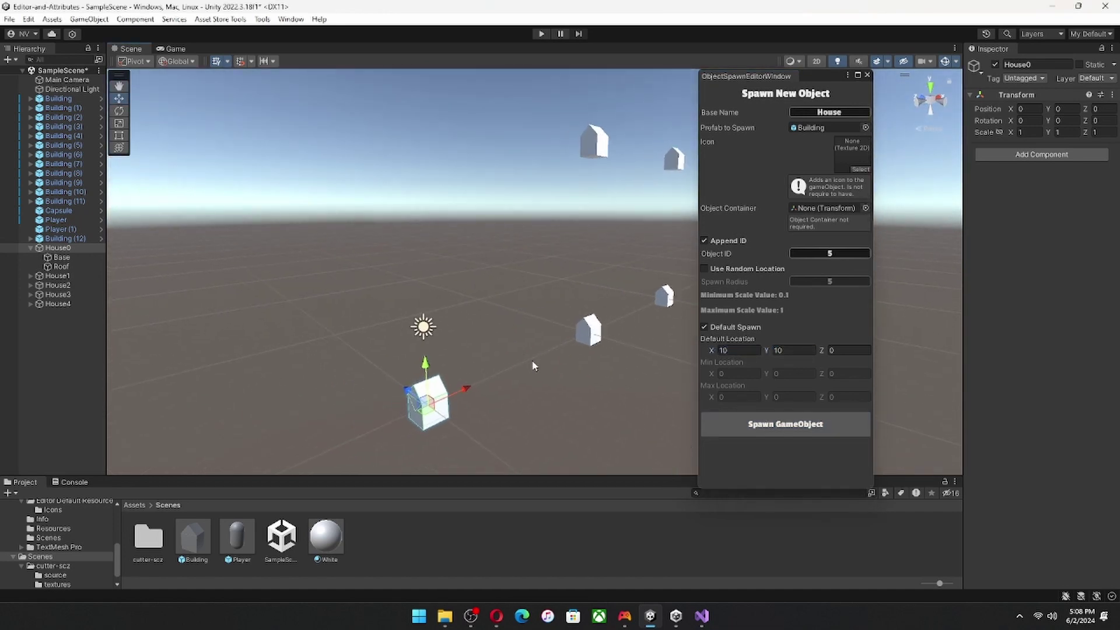
{"action": "double_click", "coordinate": [754, 351]}
{"action": "type", "text": "0"}
{"action": "left_click", "coordinate": [737, 425]}
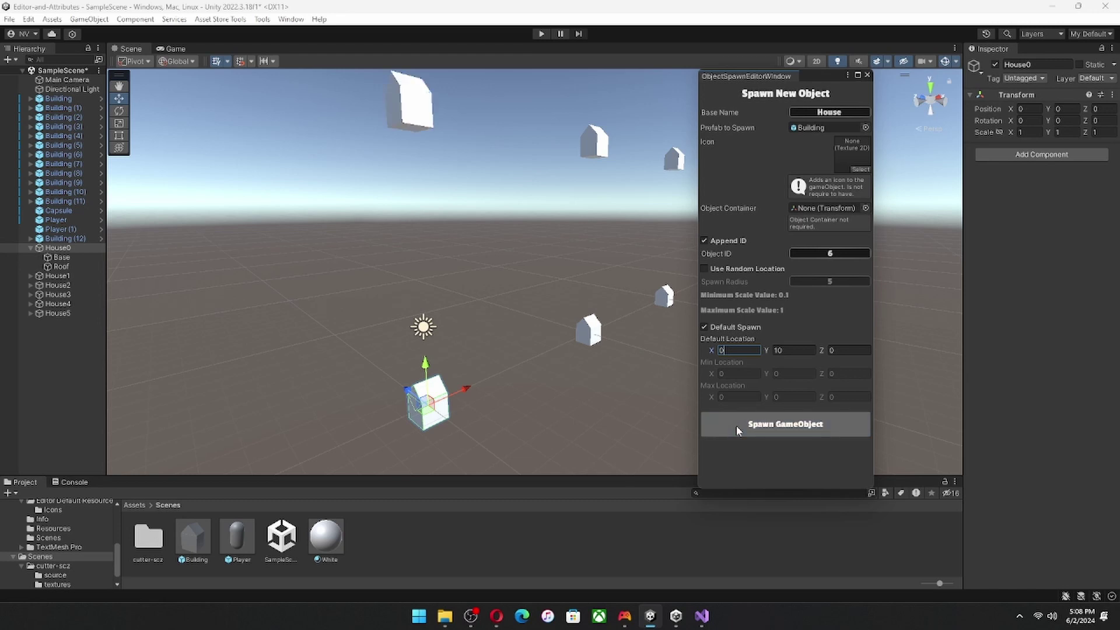
Spawn two houses at X 0 and Z 10, one with Y 0 and one with Y 10.
{"action": "left_click", "coordinate": [545, 396]}
{"action": "left_click", "coordinate": [782, 350]}
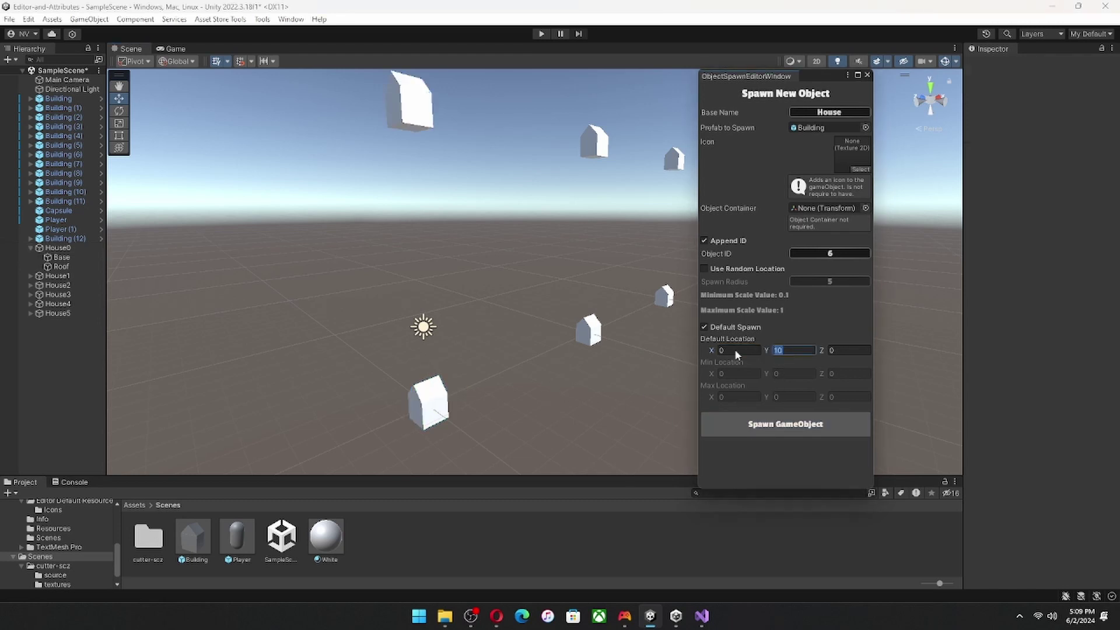
{"action": "left_click", "coordinate": [797, 424]}
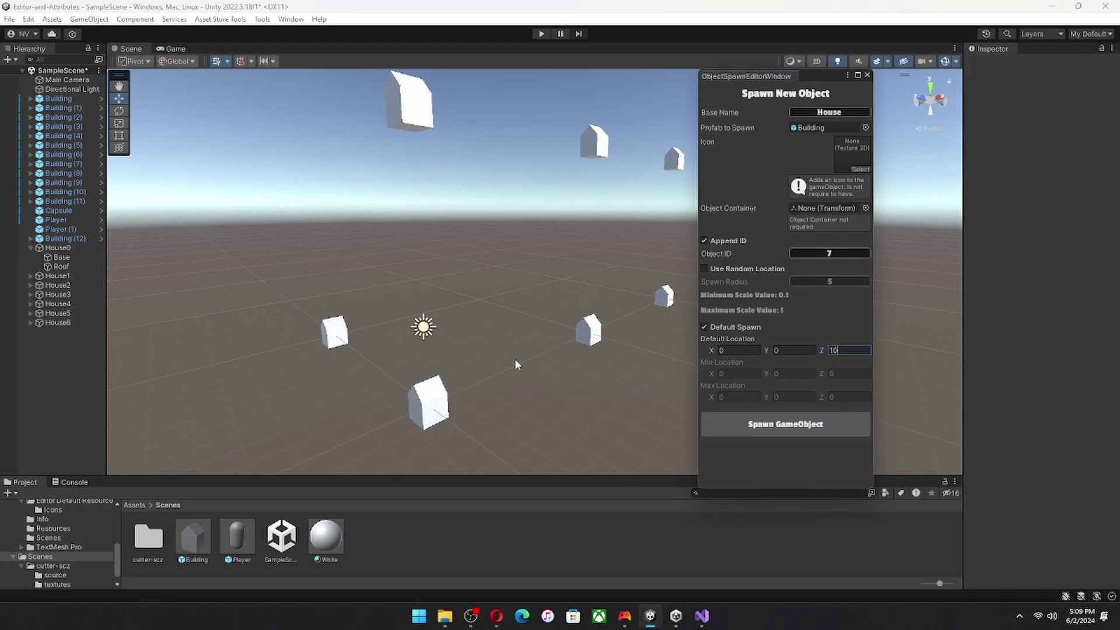
{"action": "left_click", "coordinate": [809, 351]}
{"action": "type", "text": "10"}
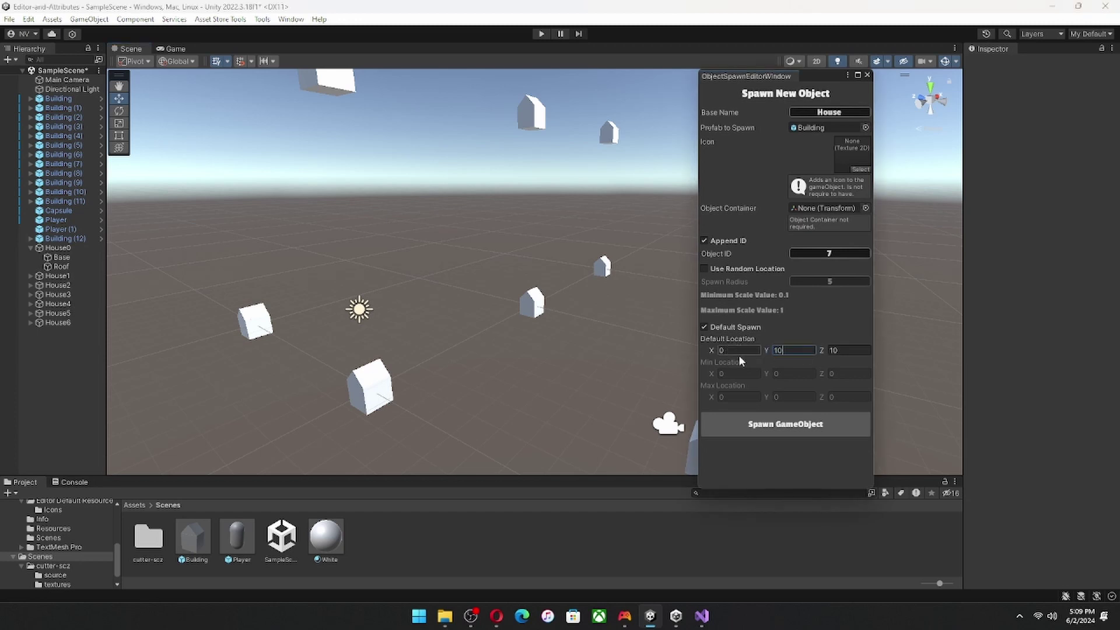
{"action": "left_click", "coordinate": [745, 426]}
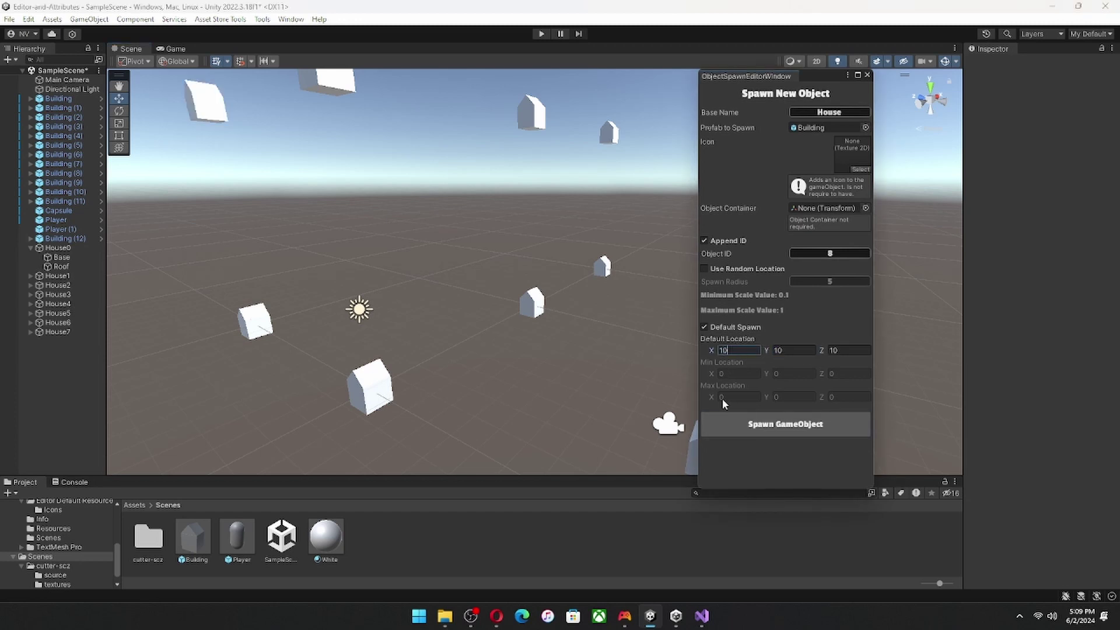
Spawn two houses at X 10 and Z 10 with Y 10 and Y 0, and collapse House0 in the hierarchy.
{"action": "left_click", "coordinate": [764, 424]}
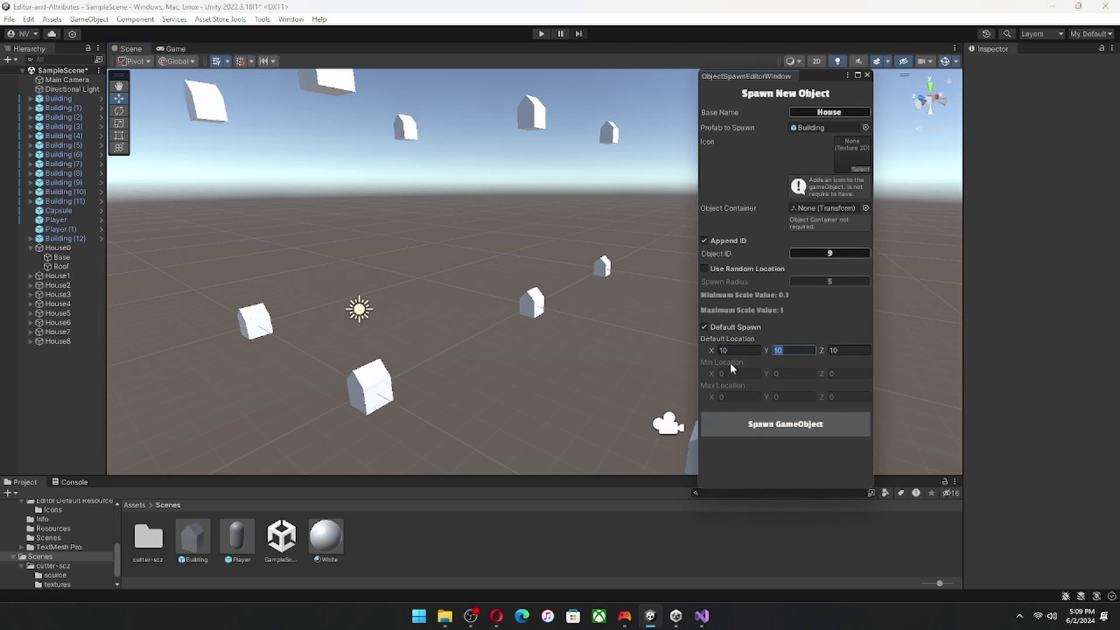
{"action": "left_click", "coordinate": [788, 430]}
{"action": "left_click_drag", "start_coordinate": [532, 339], "coordinate": [516, 292], "text": "alt"}
{"action": "key", "text": "w"}
{"action": "right_click_drag", "start_coordinate": [516, 290], "coordinate": [510, 280]}
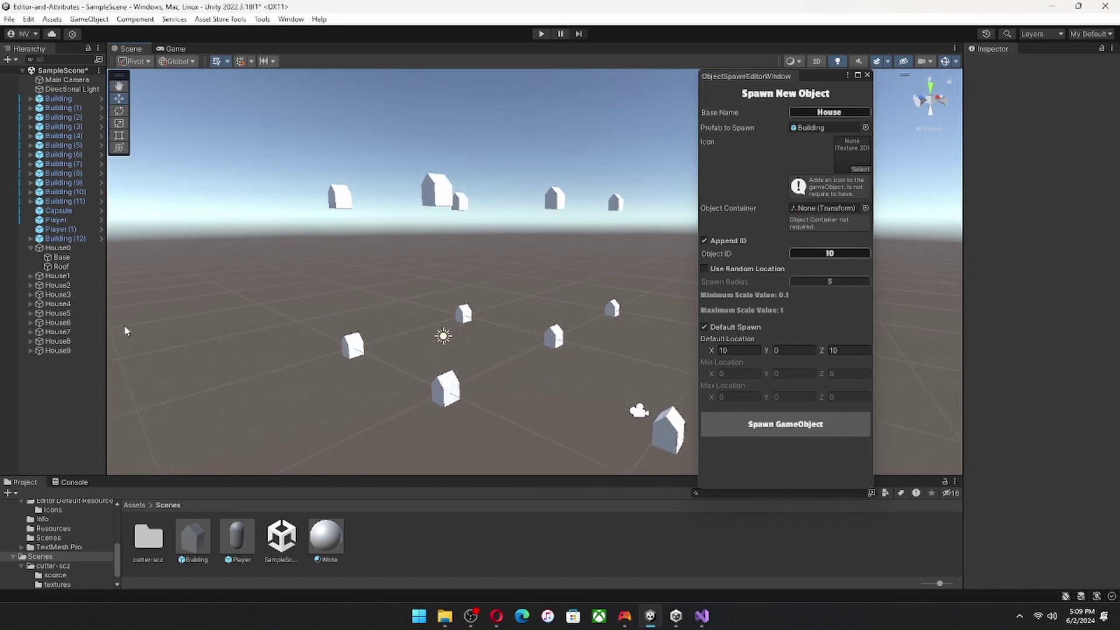
{"action": "left_click", "coordinate": [31, 248]}
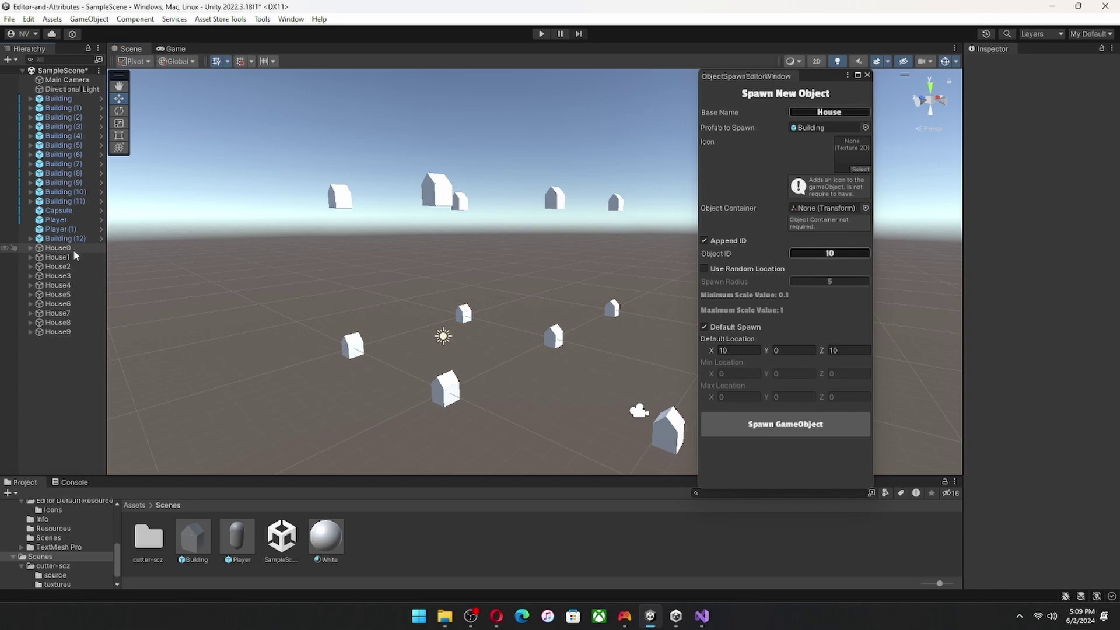
Disable Append ID and spawn a house at default location 20, 20, 20.
{"action": "left_click", "coordinate": [730, 241]}
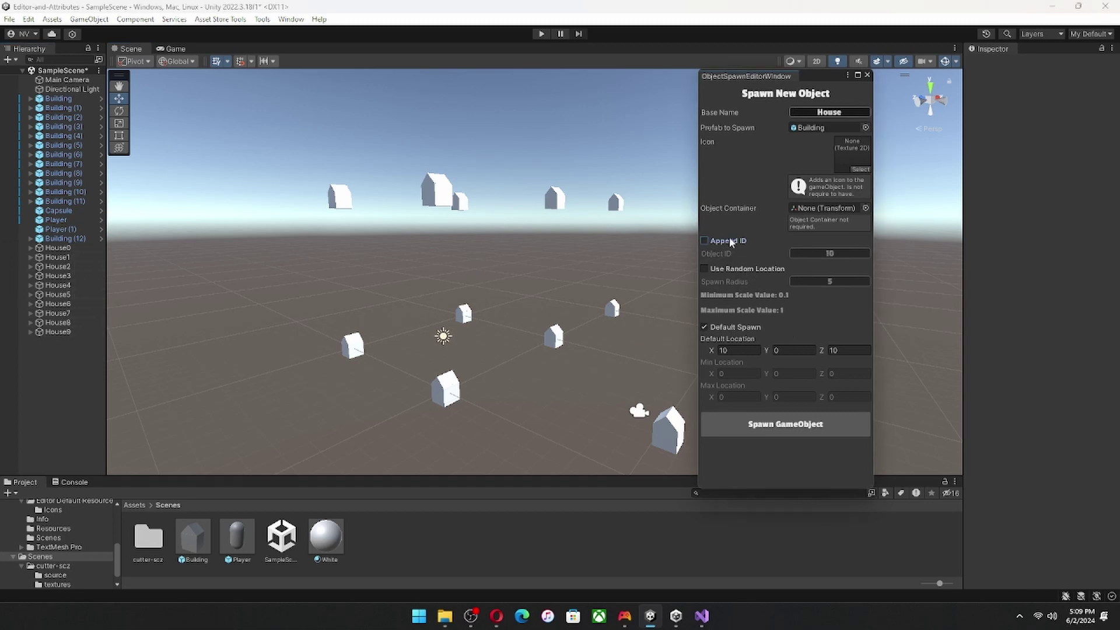
{"action": "left_click", "coordinate": [785, 351]}
{"action": "left_click", "coordinate": [775, 424]}
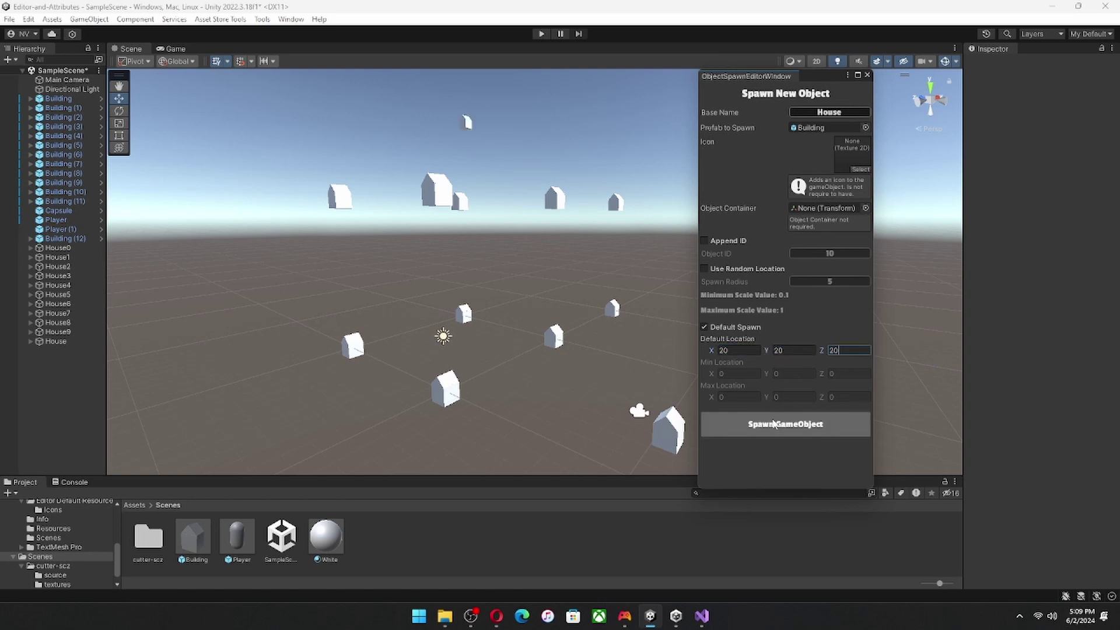
Spawn ten more houses without an ID at the same default location.
{"action": "left_click", "coordinate": [775, 424]}
{"action": "left_click", "coordinate": [774, 424]}
{"action": "left_click", "coordinate": [775, 424]}
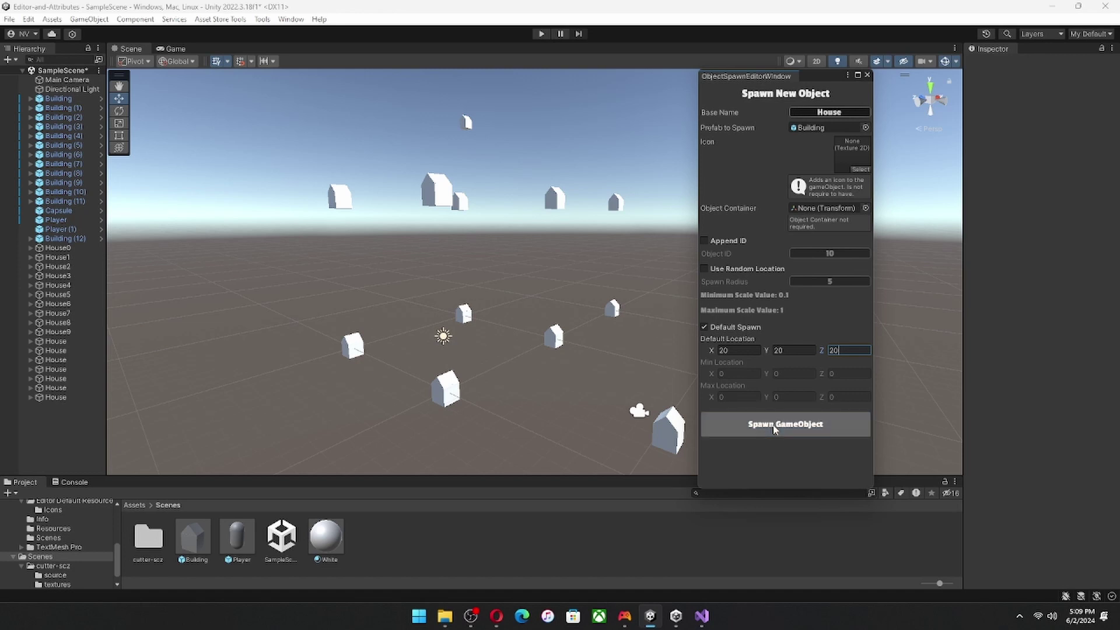
{"action": "left_click", "coordinate": [774, 429]}
{"action": "left_click", "coordinate": [775, 429]}
{"action": "left_click", "coordinate": [775, 429]}
{"action": "left_click", "coordinate": [774, 429]}
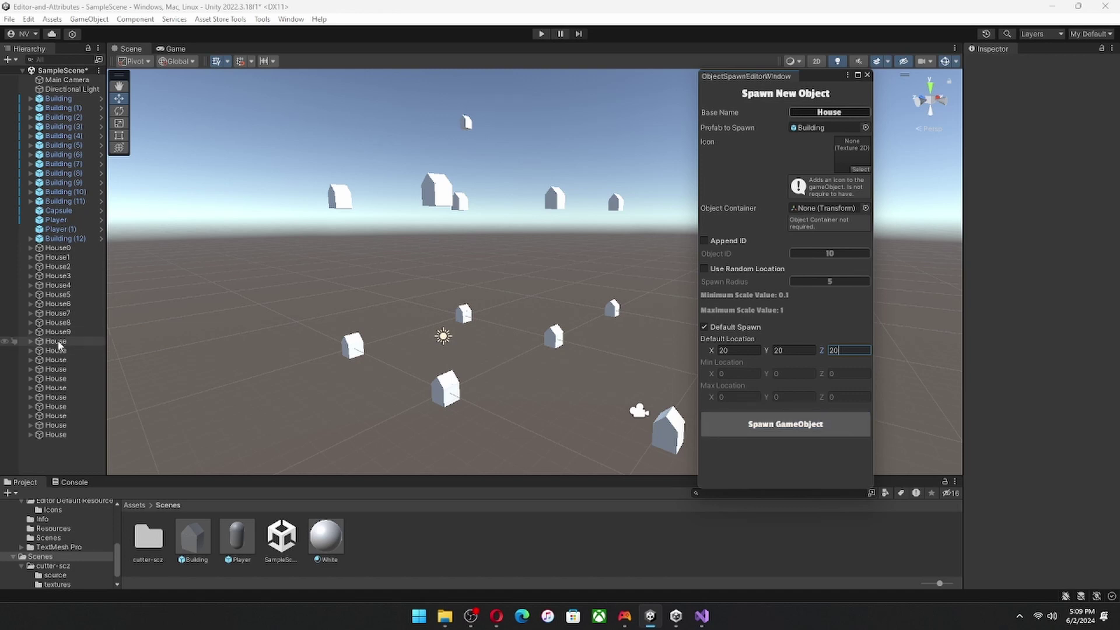
Reset the default location to 0, 0, 0 and enable Append ID again.
{"action": "left_click", "coordinate": [724, 351]}
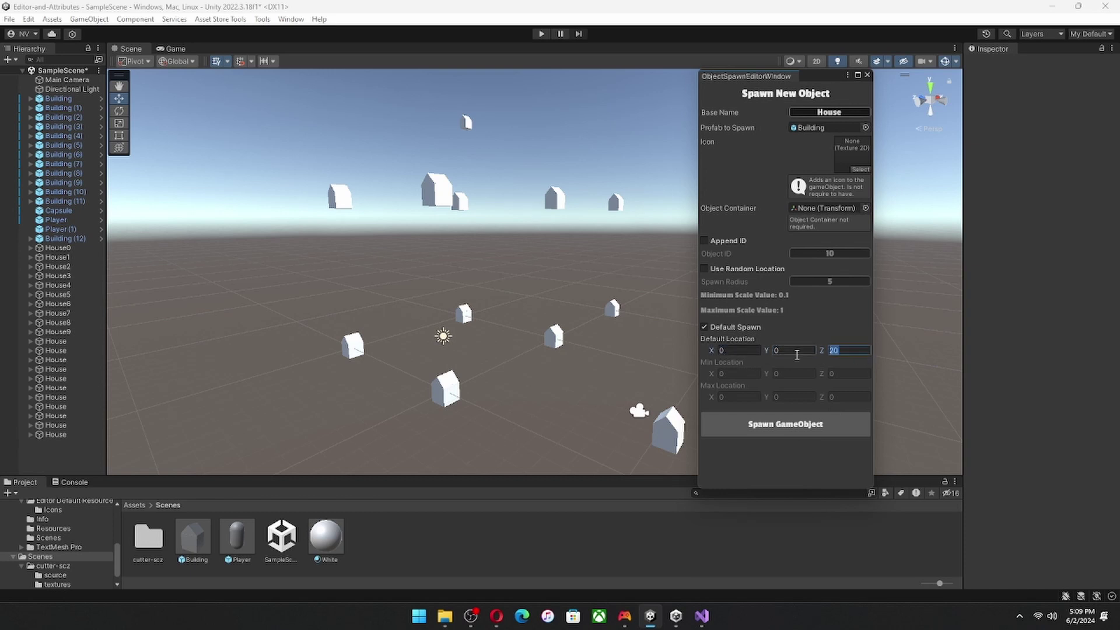
{"action": "type", "text": "0"}
{"action": "left_click", "coordinate": [705, 240]}
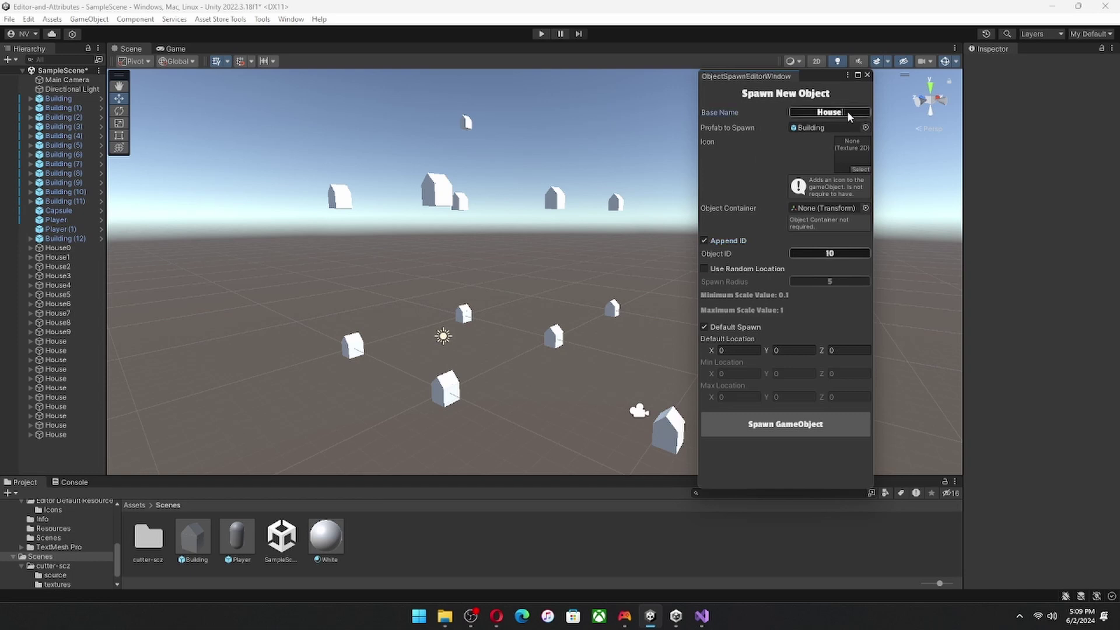
Change the base name to Based and spawn three objects with IDs 0 to 2.
{"action": "type", "text": "Based"}
{"action": "left_click", "coordinate": [816, 430]}
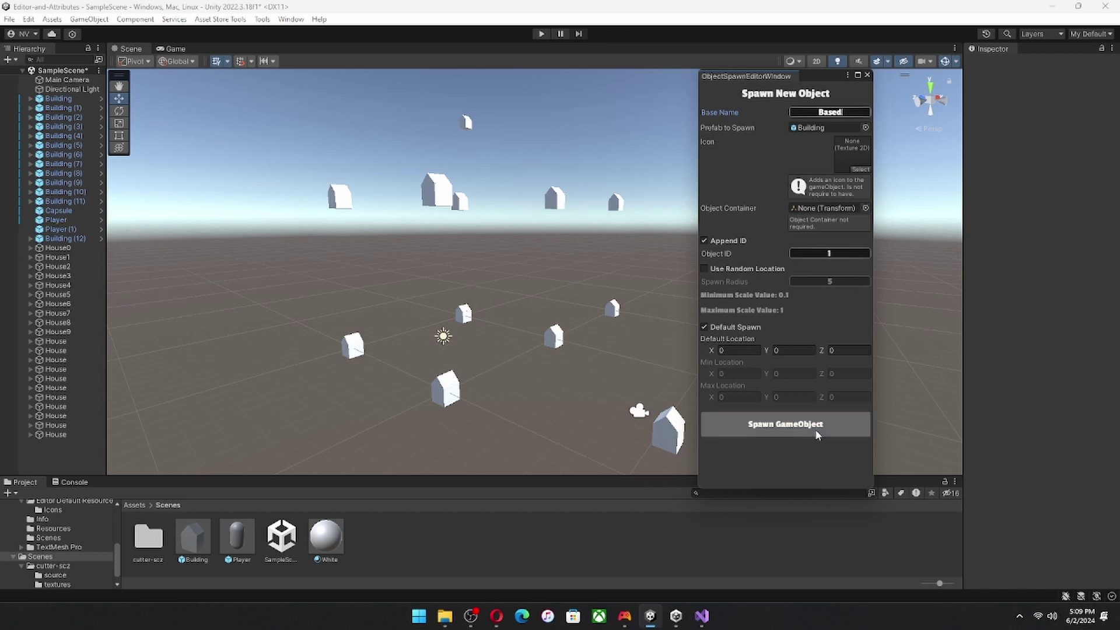
{"action": "left_click", "coordinate": [822, 424]}
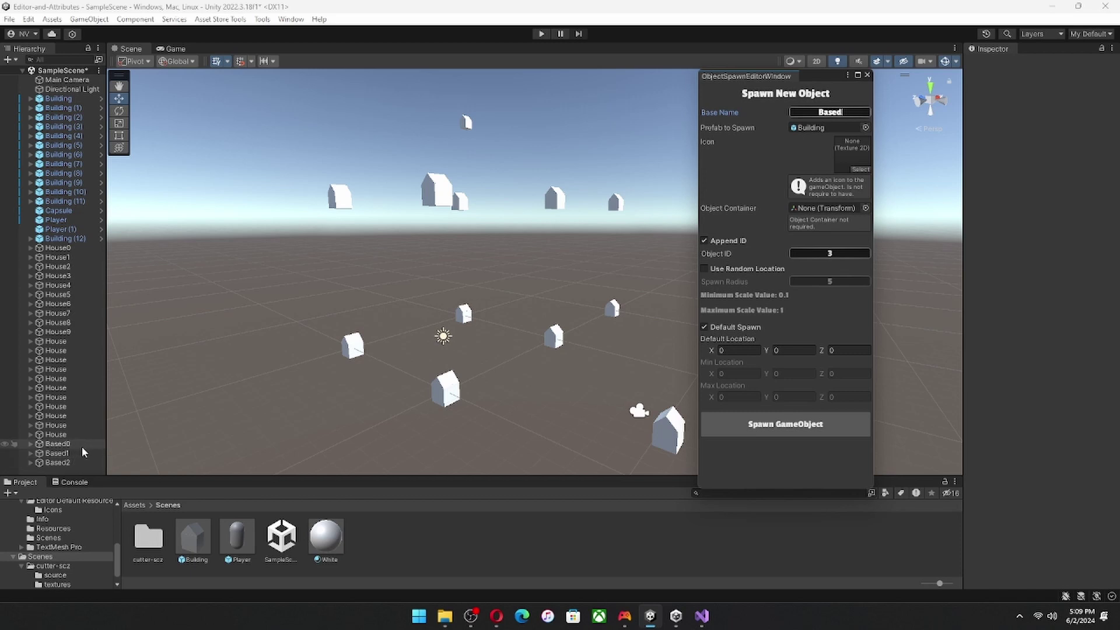
Create an empty GameObject in the hierarchy and name it Holder.
{"action": "right_click", "coordinate": [44, 474]}
{"action": "left_click", "coordinate": [79, 347]}
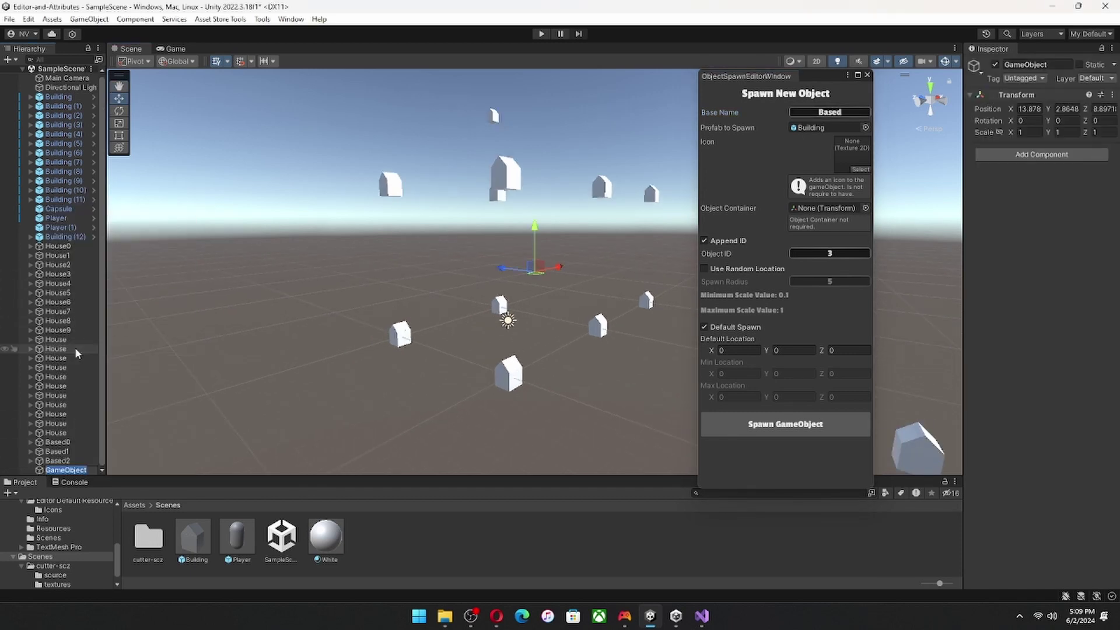
{"action": "left_click", "coordinate": [14, 470]}
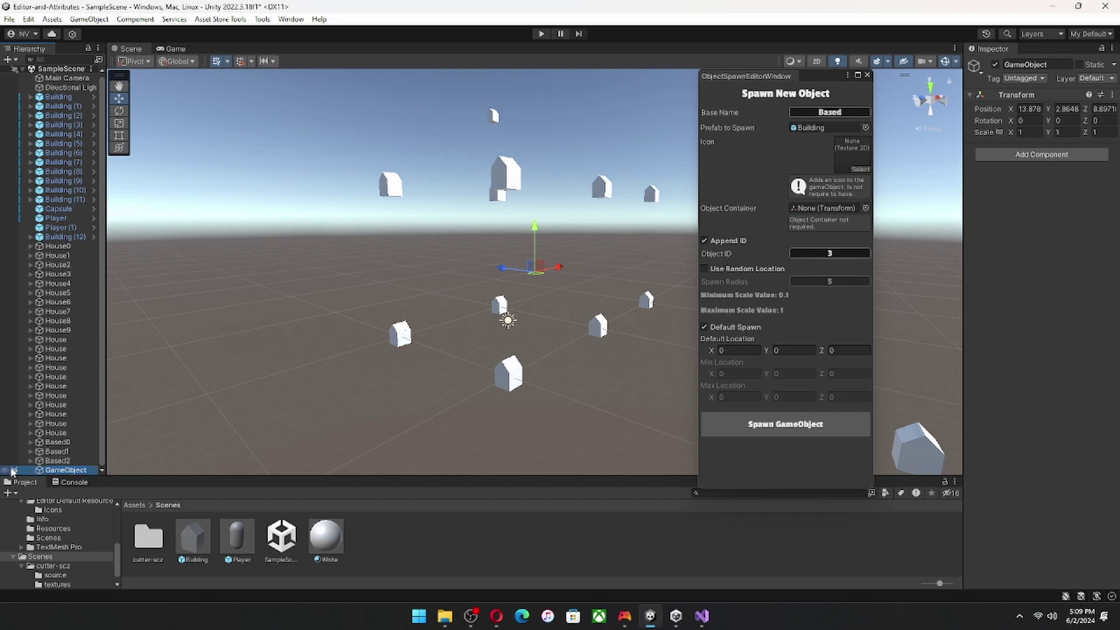
{"action": "left_click", "coordinate": [50, 470]}
{"action": "type", "text": "H"}
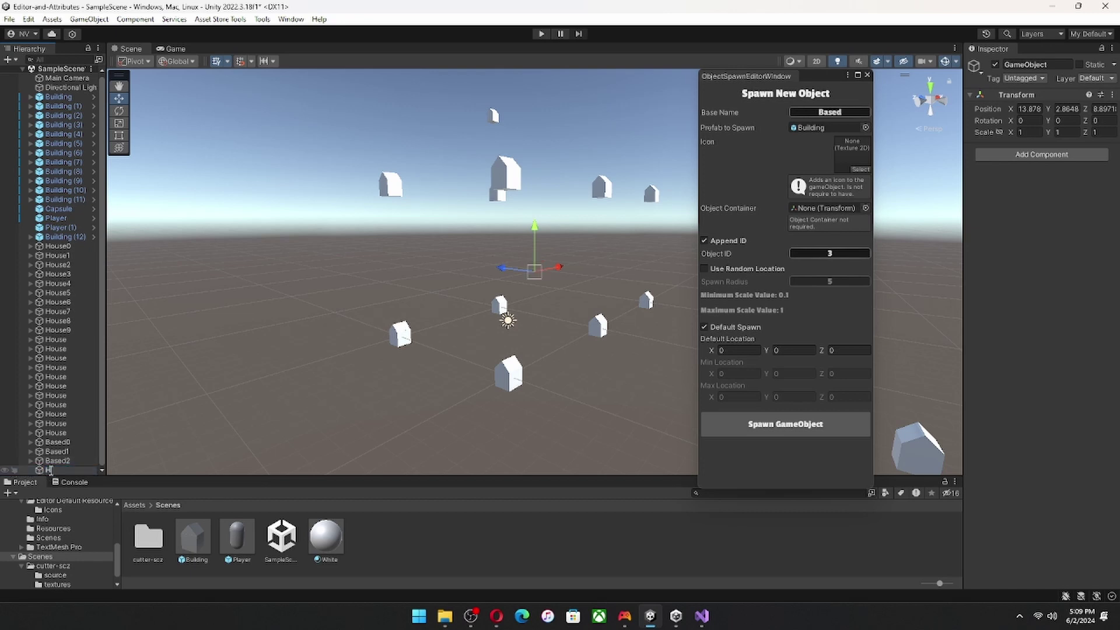
{"action": "type", "text": "older"}
{"action": "key", "text": "Return"}
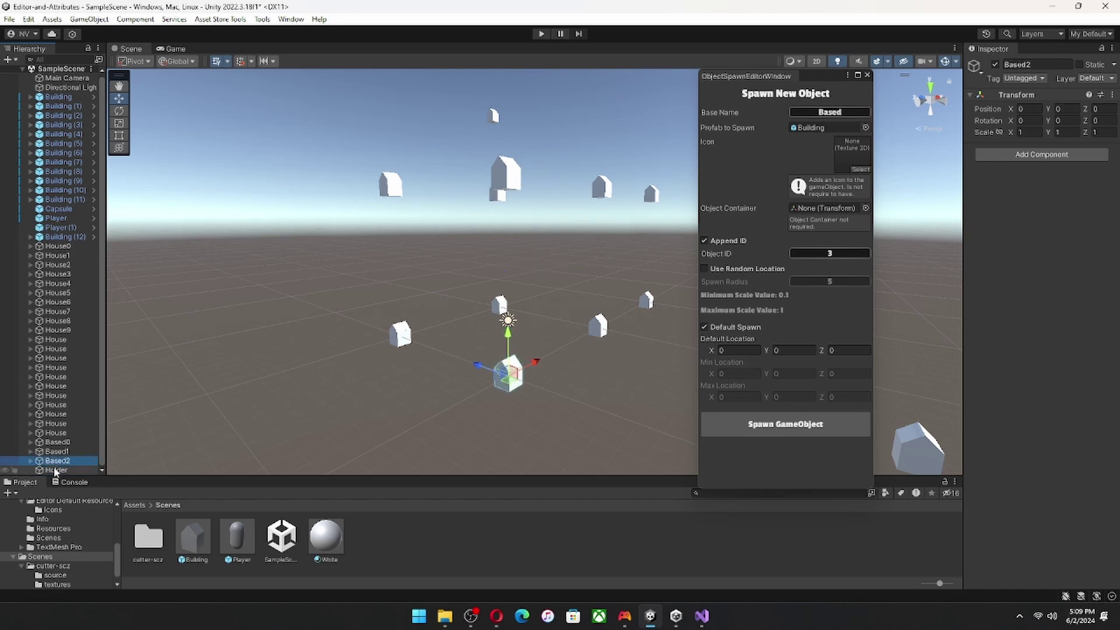
Assign Holder as the Object Container in the spawn window.
{"action": "left_click_drag", "start_coordinate": [56, 470], "coordinate": [720, 188]}
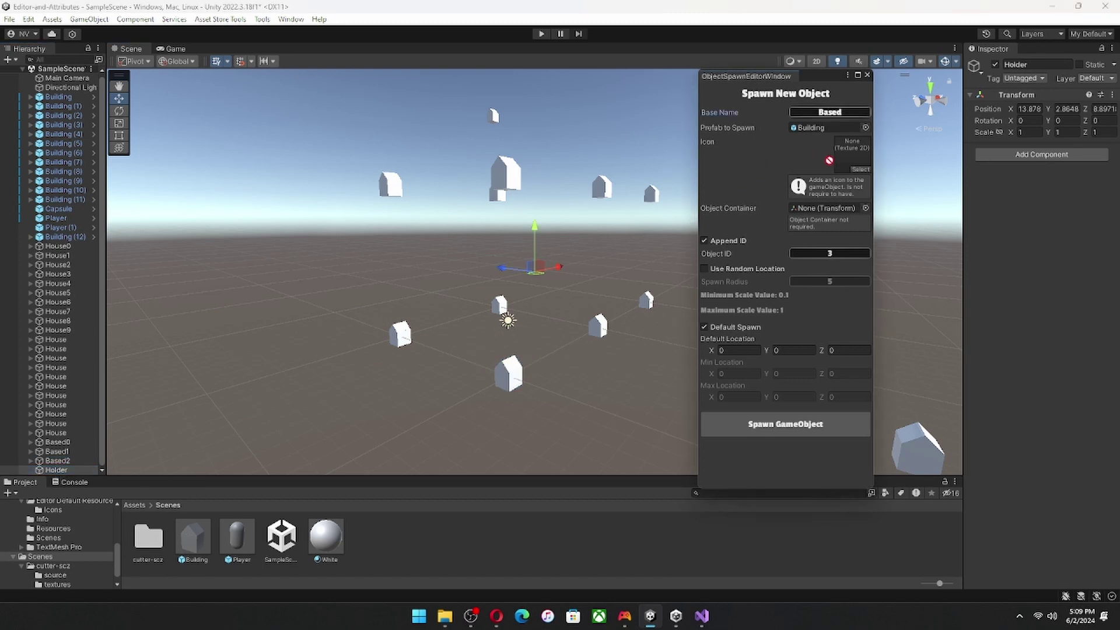
{"action": "left_click_drag", "start_coordinate": [829, 160], "coordinate": [823, 214]}
{"action": "right_click_drag", "start_coordinate": [622, 179], "coordinate": [608, 275]}
{"action": "scroll", "coordinate": [608, 274], "scroll_direction": "down", "scroll_amount": 2}
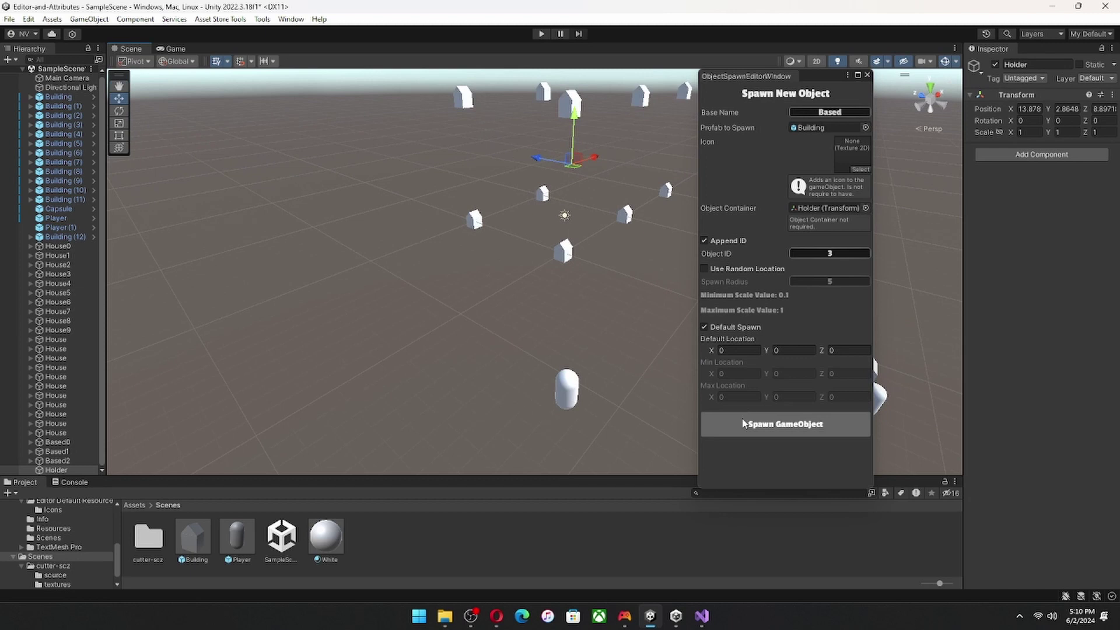
Spawn three more Based objects into the container and expand Holder in the hierarchy.
{"action": "left_click", "coordinate": [743, 425]}
{"action": "left_click", "coordinate": [744, 424]}
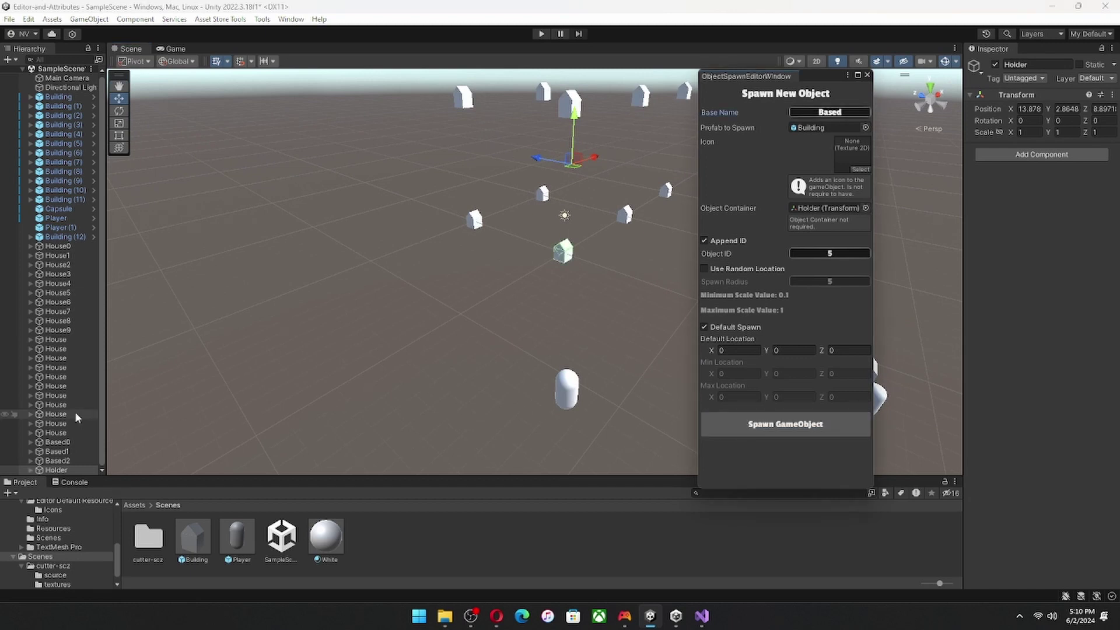
{"action": "left_click", "coordinate": [32, 470]}
{"action": "scroll", "coordinate": [61, 437], "scroll_direction": "down", "scroll_amount": 1}
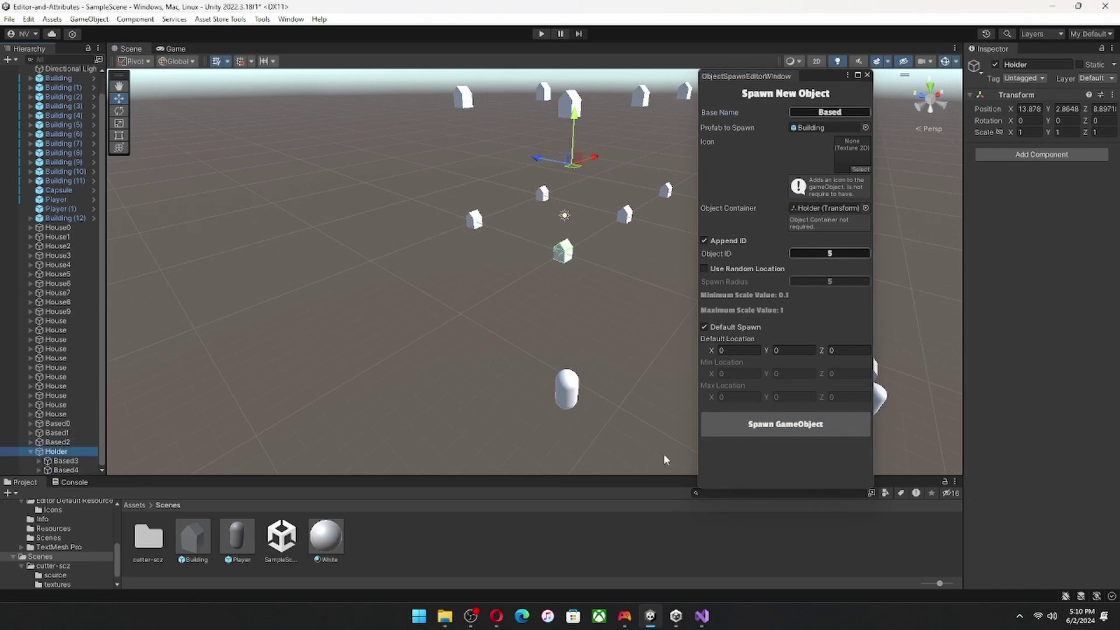
{"action": "left_click", "coordinate": [758, 430]}
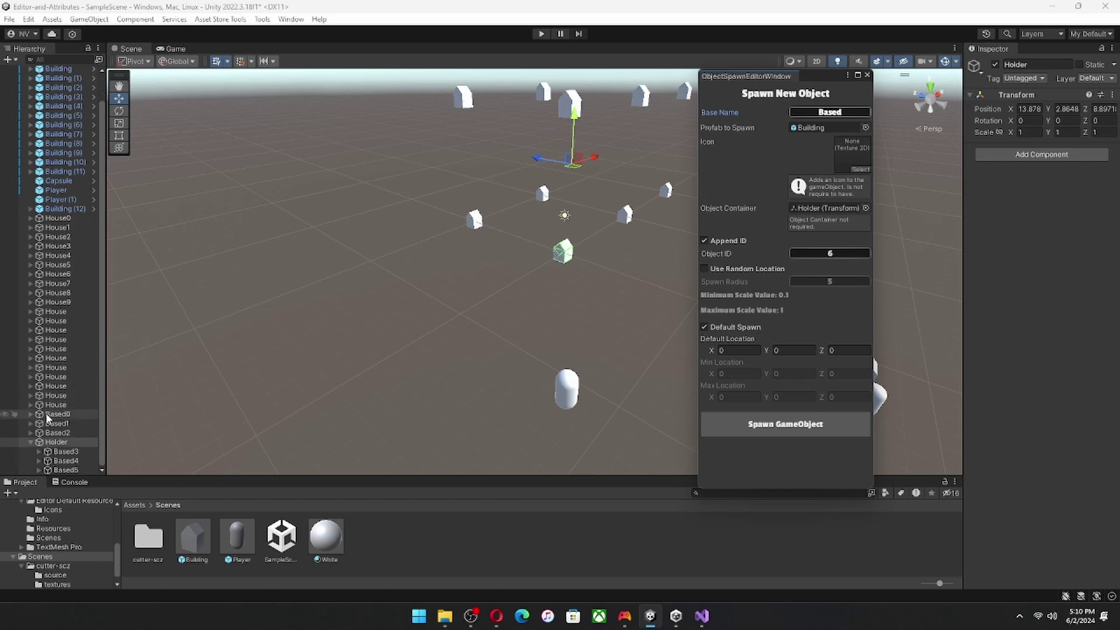
Delete the House objects together with Based0, Based1 and Based2 from the hierarchy, keeping Holder.
{"action": "left_click", "coordinate": [56, 433]}
{"action": "left_click", "coordinate": [64, 219], "text": "shift"}
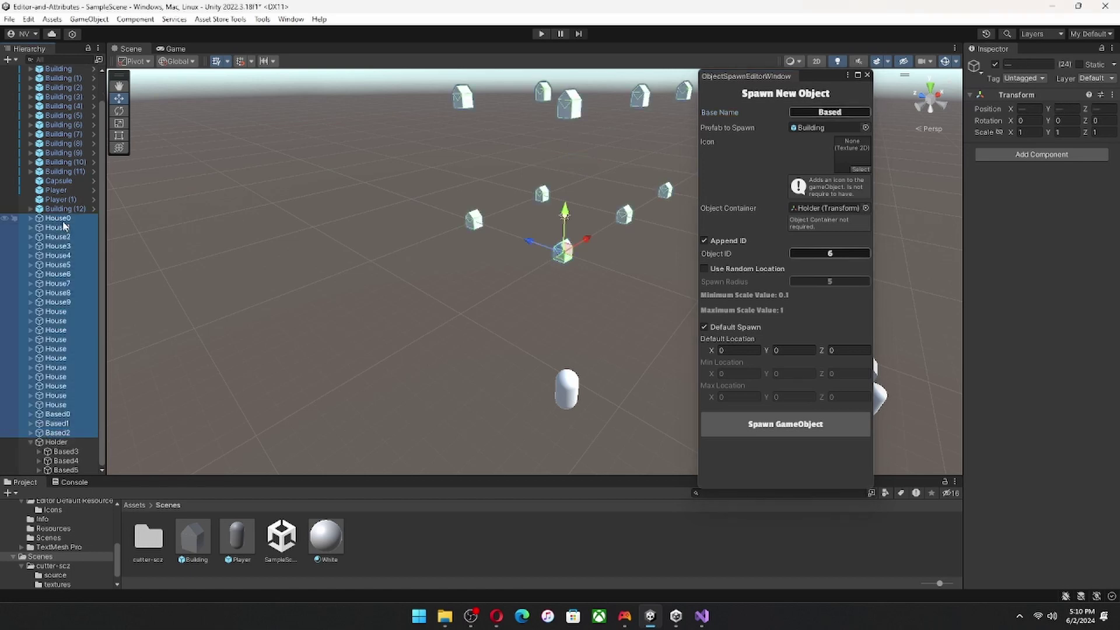
{"action": "key", "text": "Delete"}
Spawn seven more Based objects with IDs 6 to 12 into the Holder container.
{"action": "left_click", "coordinate": [742, 431]}
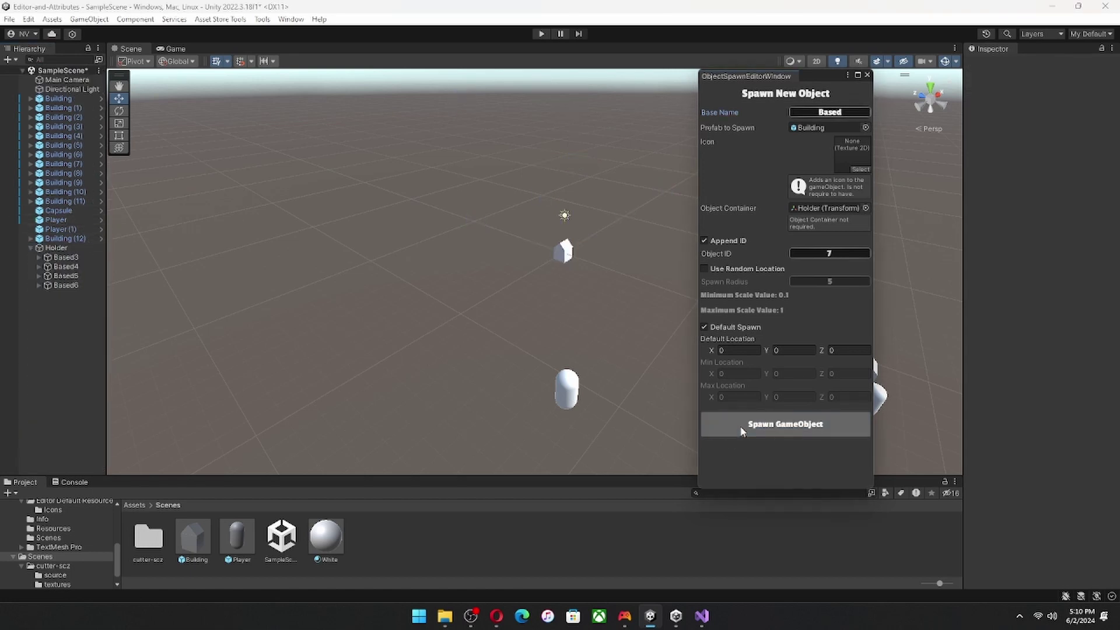
{"action": "left_click", "coordinate": [742, 431]}
{"action": "left_click", "coordinate": [742, 431]}
{"action": "left_click", "coordinate": [742, 430]}
{"action": "left_click", "coordinate": [742, 431]}
{"action": "left_click", "coordinate": [742, 430]}
{"action": "left_click", "coordinate": [741, 430]}
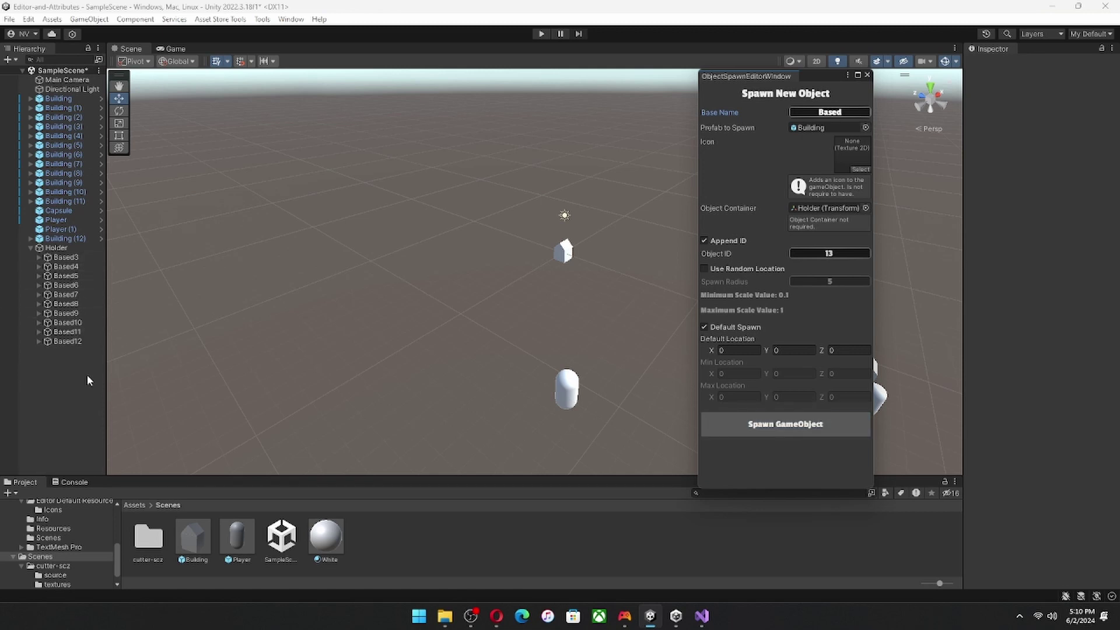
Disable Default Spawn and set the Max Location to 10 on X, Y and Z.
{"action": "right_click_drag", "start_coordinate": [557, 289], "coordinate": [697, 336]}
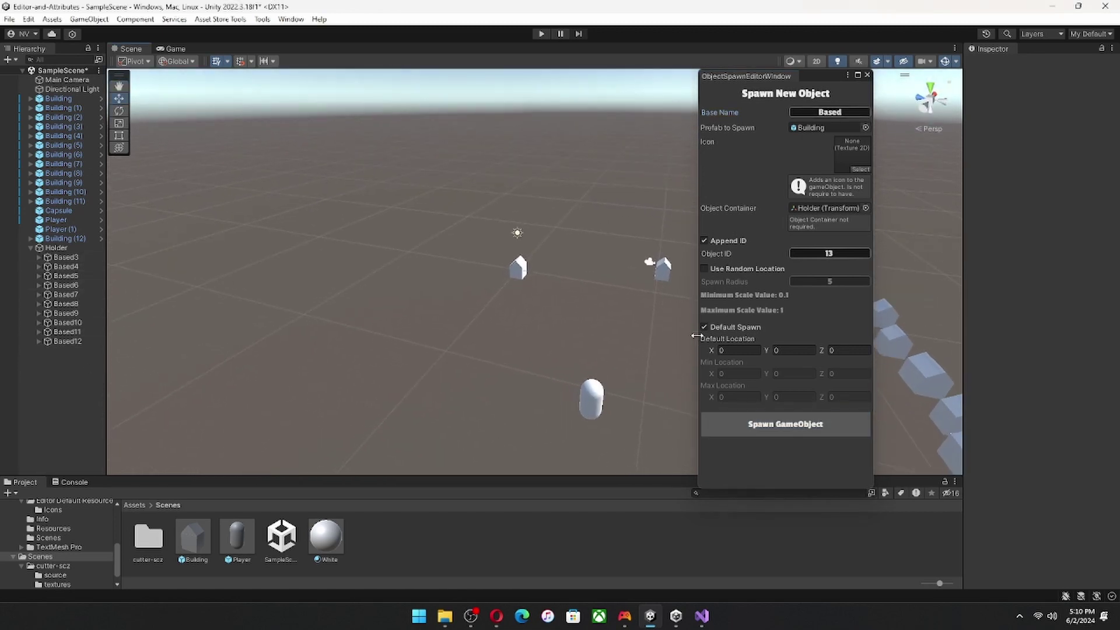
{"action": "left_click", "coordinate": [705, 327]}
{"action": "left_click_drag", "start_coordinate": [642, 344], "coordinate": [506, 323], "text": "alt"}
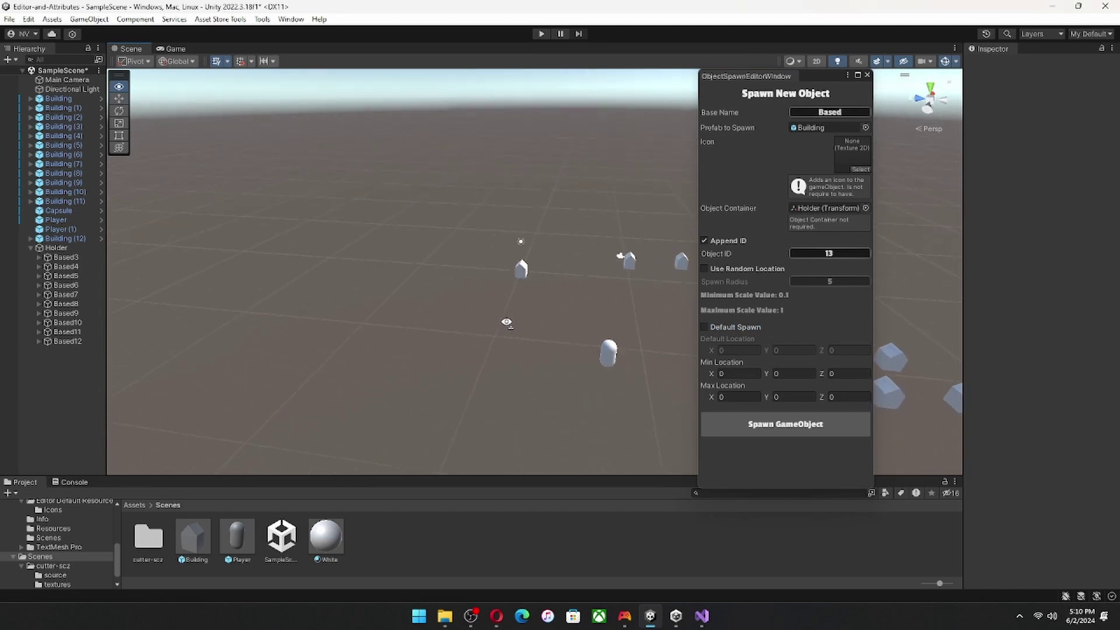
{"action": "key", "text": "s"}
{"action": "key", "text": "a"}
{"action": "right_click_drag", "start_coordinate": [506, 322], "coordinate": [554, 312]}
{"action": "left_click", "coordinate": [736, 396]}
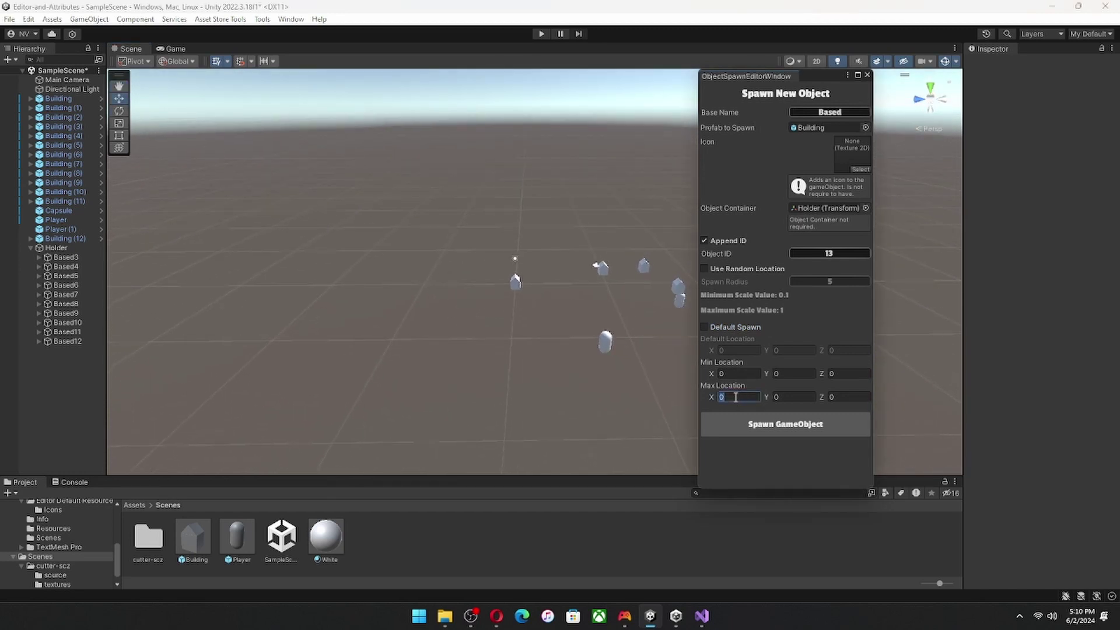
{"action": "type", "text": "10"}
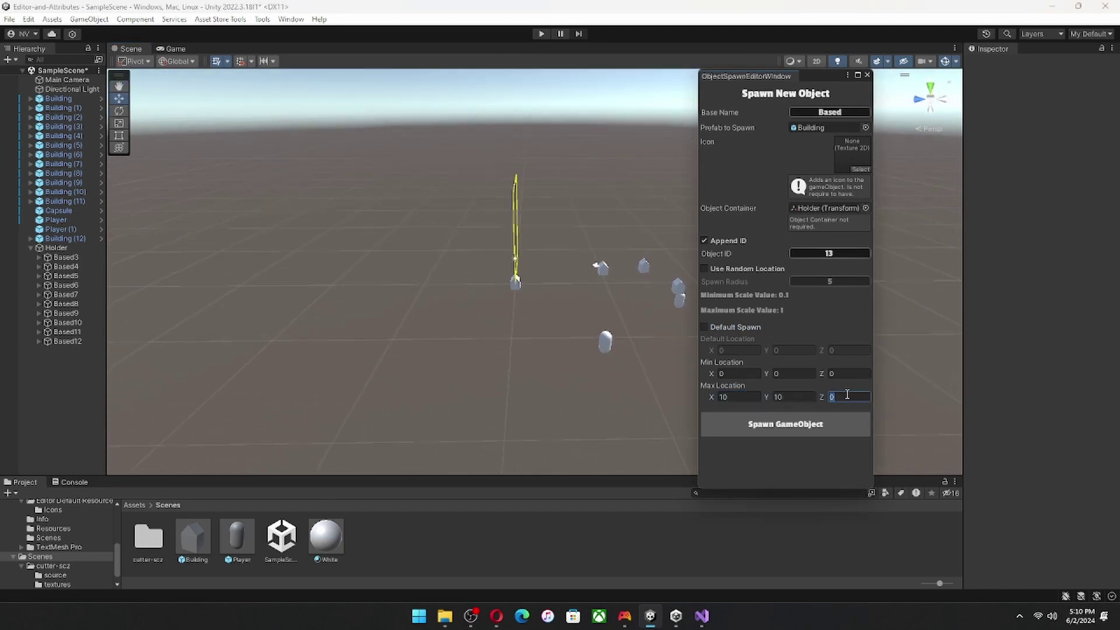
{"action": "type", "text": "10"}
Spawn Based objects with IDs 13 to 70 inside the bounding region between the Min and Max Location.
{"action": "left_click_drag", "start_coordinate": [583, 298], "coordinate": [417, 285], "text": "alt"}
{"action": "left_click", "coordinate": [772, 433]}
{"action": "left_click", "coordinate": [772, 435]}
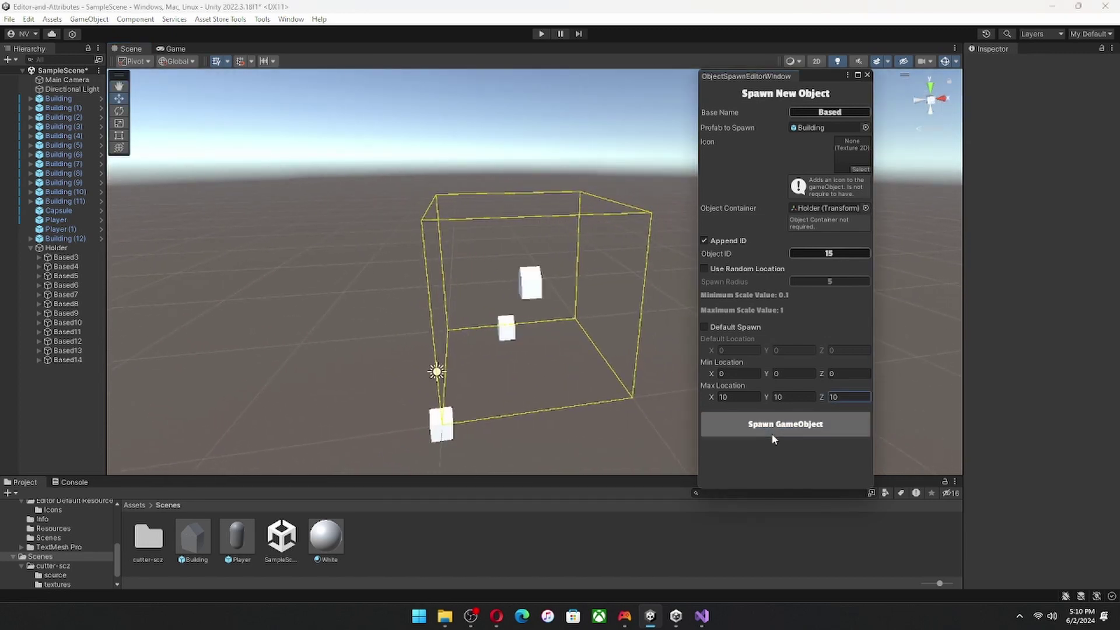
{"action": "left_click", "coordinate": [772, 433]}
{"action": "left_click", "coordinate": [772, 433]}
{"action": "left_click", "coordinate": [771, 433]}
{"action": "left_click", "coordinate": [772, 433]}
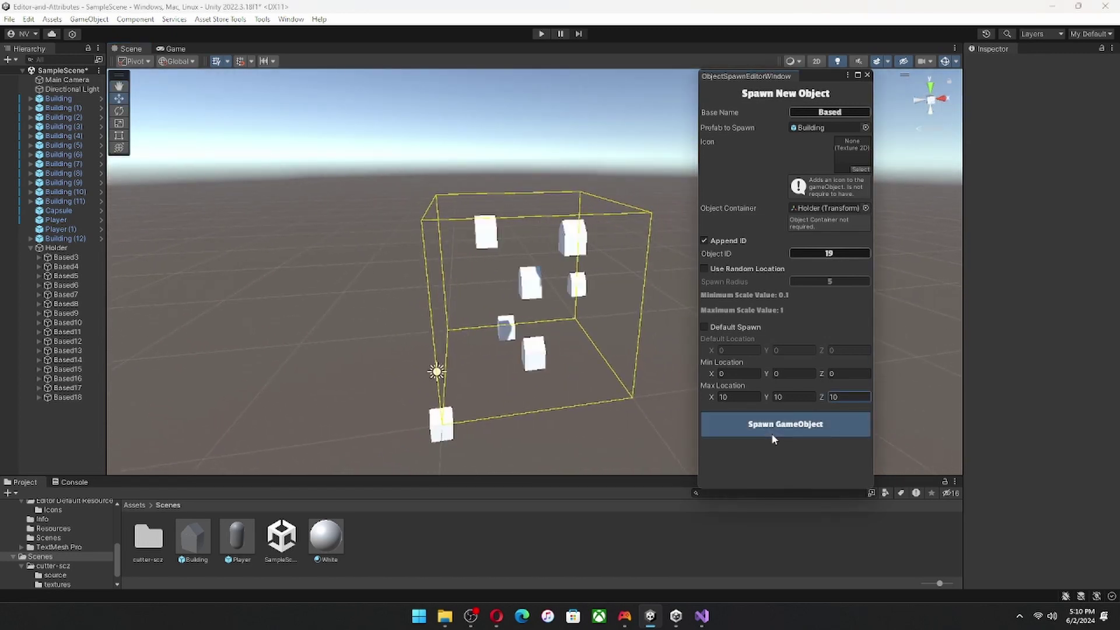
{"action": "double_click", "coordinate": [772, 435]}
{"action": "left_click", "coordinate": [772, 436]}
{"action": "double_click", "coordinate": [773, 436]}
{"action": "double_click", "coordinate": [773, 435]}
{"action": "left_click", "coordinate": [772, 436]}
{"action": "double_click", "coordinate": [773, 435]}
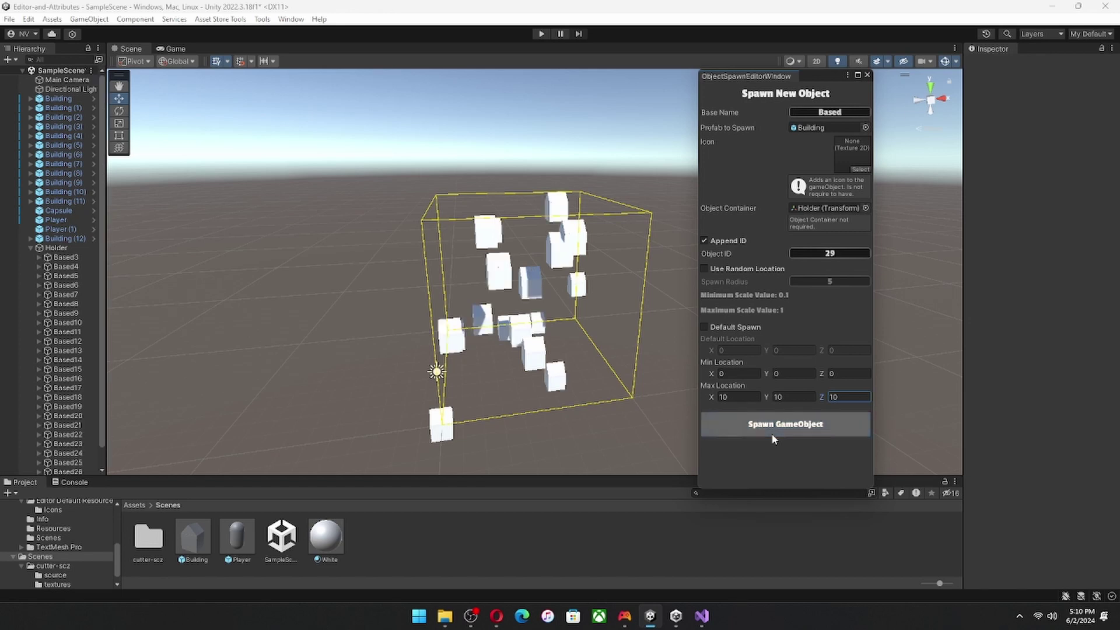
{"action": "double_click", "coordinate": [774, 438]}
{"action": "left_click", "coordinate": [774, 438]}
{"action": "double_click", "coordinate": [774, 438]}
{"action": "left_click", "coordinate": [774, 438]}
{"action": "double_click", "coordinate": [774, 438]}
{"action": "double_click", "coordinate": [774, 438]}
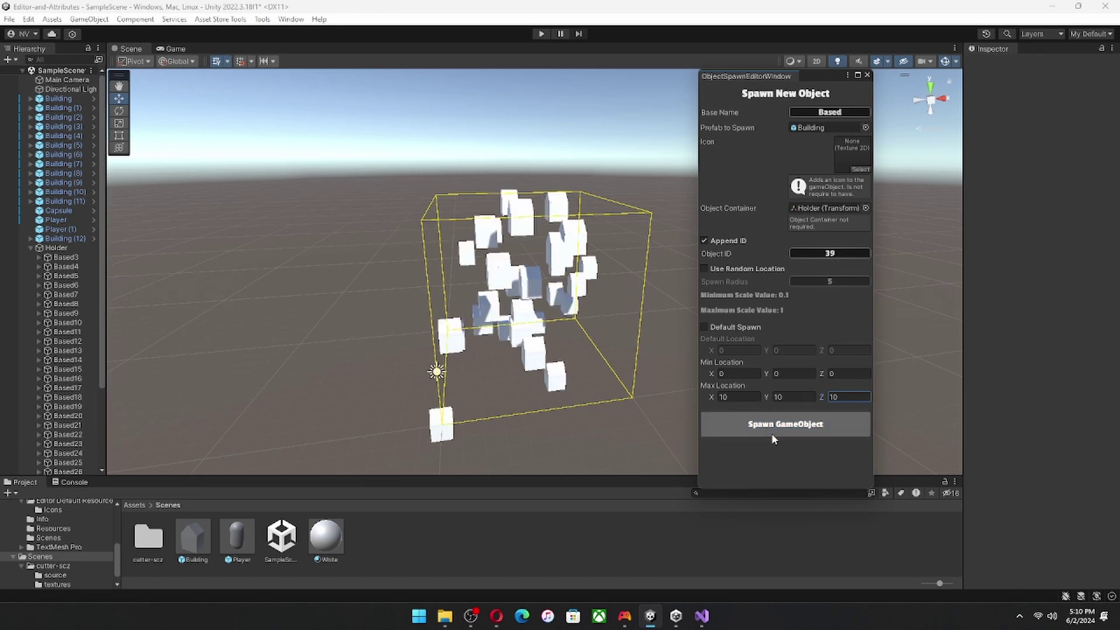
{"action": "double_click", "coordinate": [773, 437]}
{"action": "double_click", "coordinate": [773, 437]}
{"action": "double_click", "coordinate": [773, 437]}
{"action": "double_click", "coordinate": [774, 437]}
{"action": "left_click", "coordinate": [773, 438]}
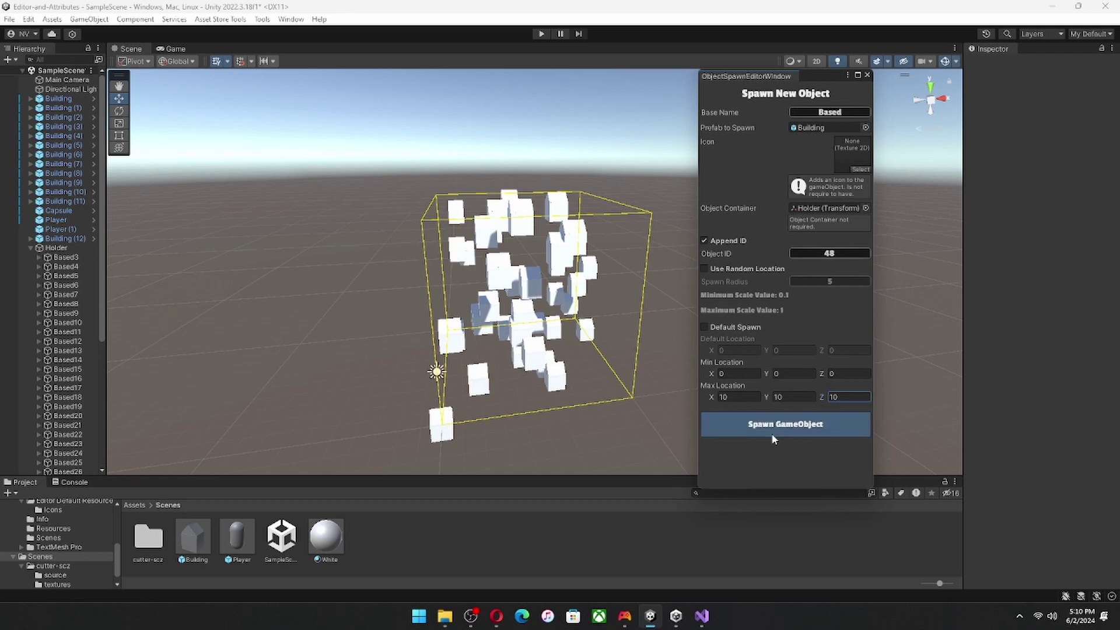
{"action": "double_click", "coordinate": [774, 438]}
{"action": "left_click", "coordinate": [774, 438]}
{"action": "double_click", "coordinate": [774, 438]}
{"action": "double_click", "coordinate": [774, 438]}
{"action": "left_click", "coordinate": [773, 438]}
{"action": "double_click", "coordinate": [774, 438]}
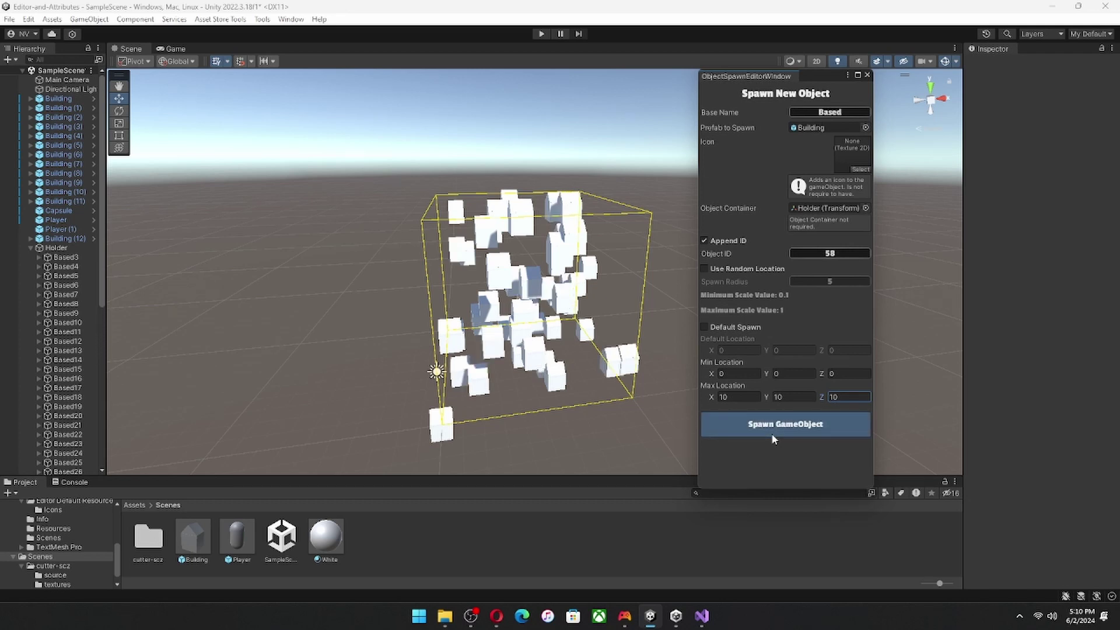
{"action": "double_click", "coordinate": [773, 437]}
{"action": "left_click", "coordinate": [773, 438]}
{"action": "double_click", "coordinate": [774, 438]}
{"action": "double_click", "coordinate": [773, 437]}
{"action": "left_click", "coordinate": [773, 438]}
{"action": "double_click", "coordinate": [774, 438]}
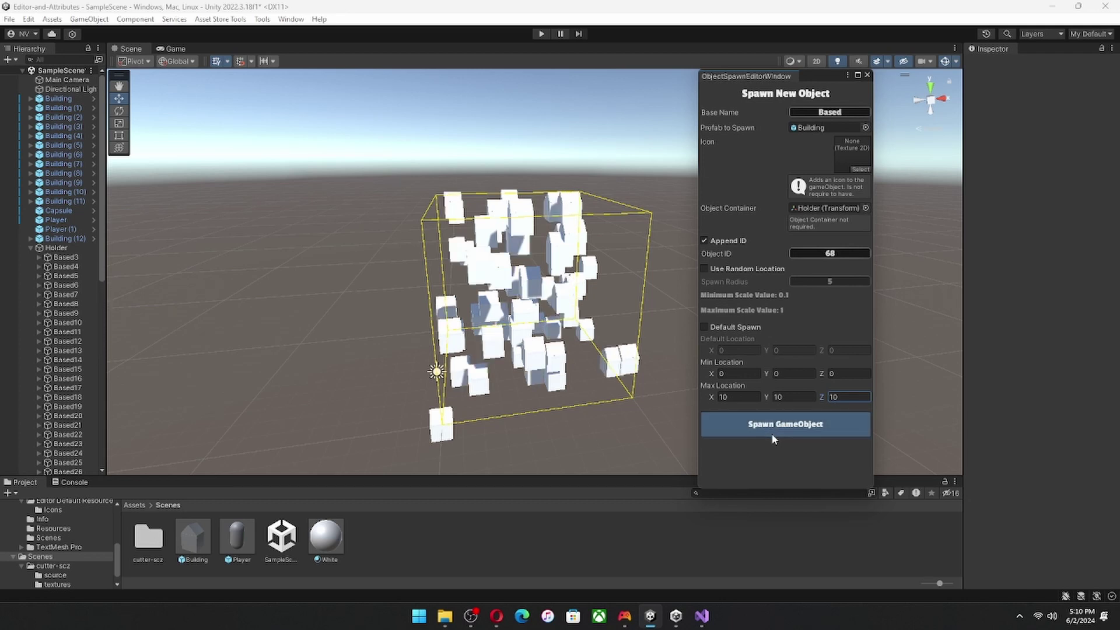
{"action": "double_click", "coordinate": [773, 438]}
{"action": "left_click", "coordinate": [773, 438]}
Change the base name of the spawned objects to Home.
{"action": "scroll", "coordinate": [45, 390], "scroll_direction": "down", "scroll_amount": 8}
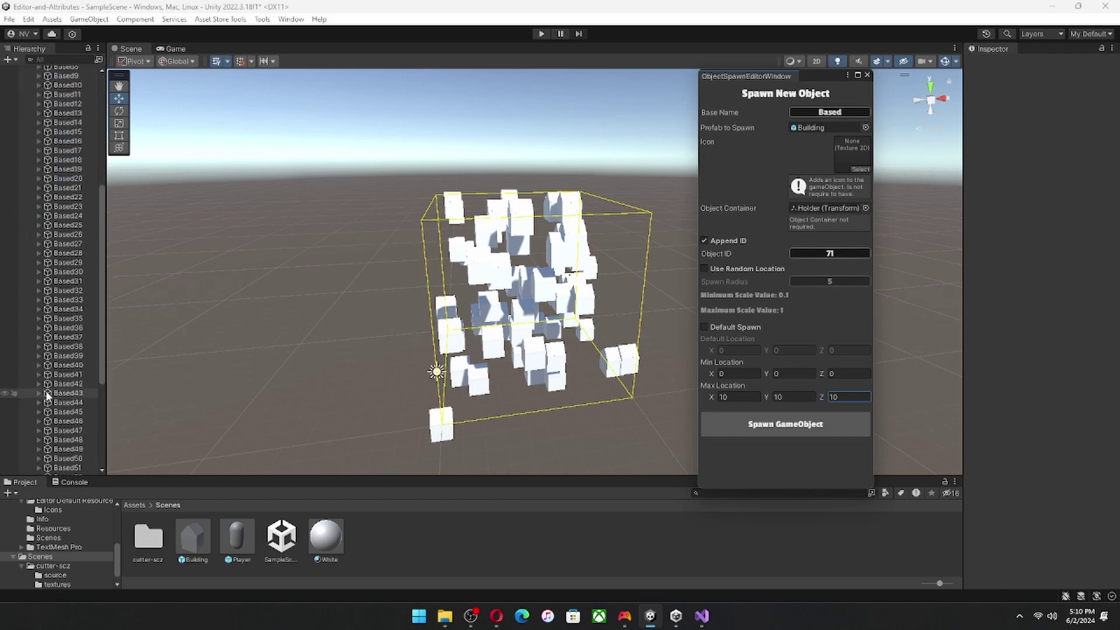
{"action": "scroll", "coordinate": [46, 390], "scroll_direction": "up", "scroll_amount": 10}
{"action": "left_click", "coordinate": [839, 113]}
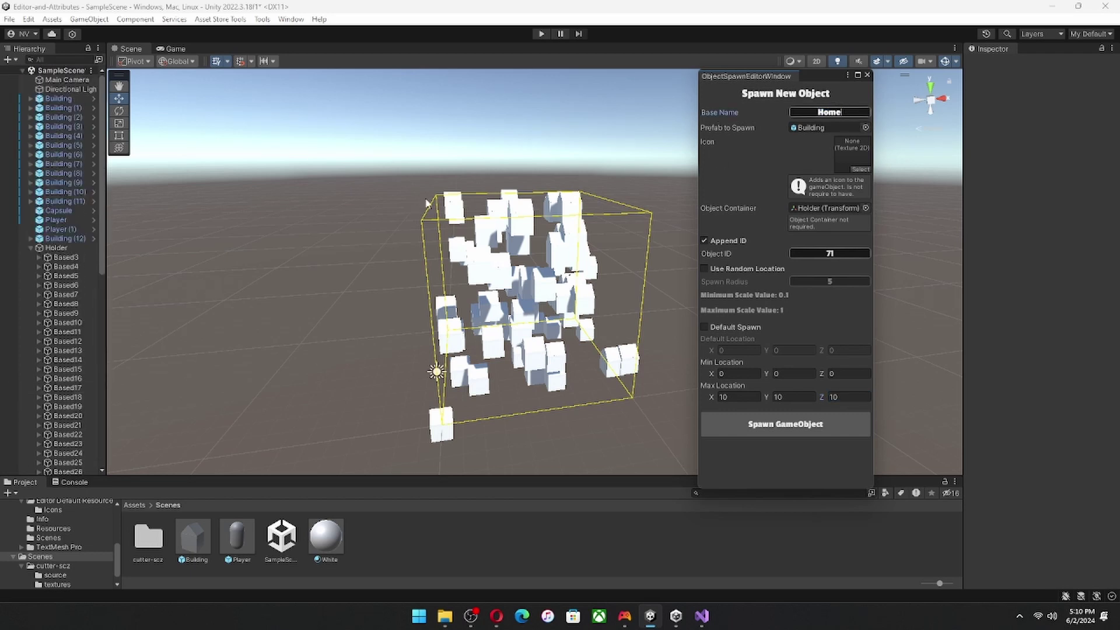
{"action": "right_click_drag", "start_coordinate": [426, 203], "coordinate": [699, 328]}
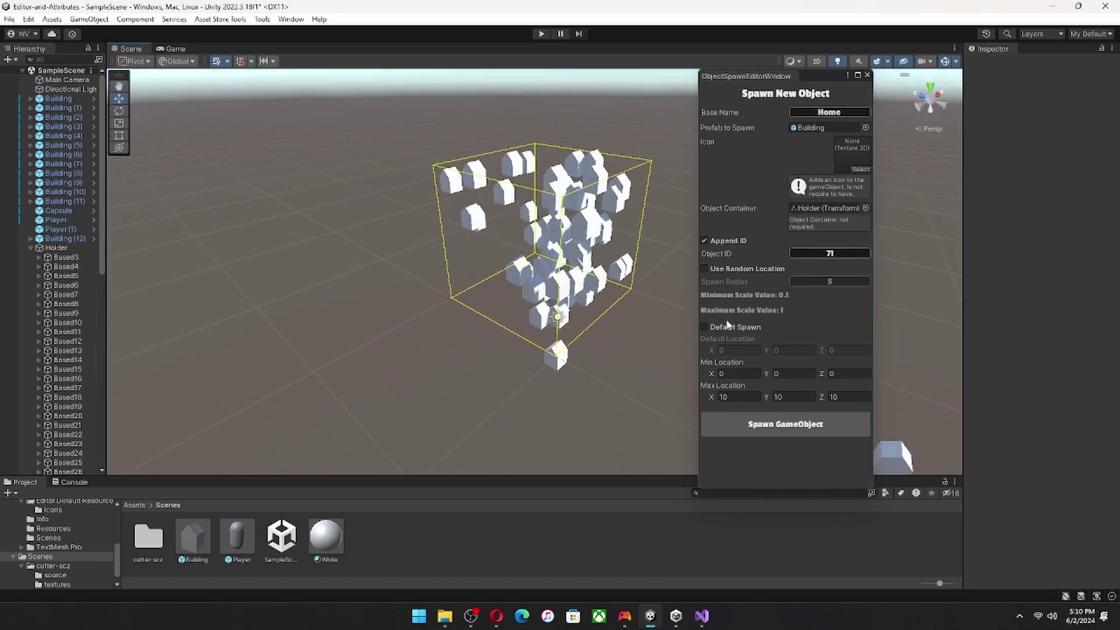
Set the Max Location of the spawn region to 20 on X, Y and Z.
{"action": "left_click", "coordinate": [740, 398]}
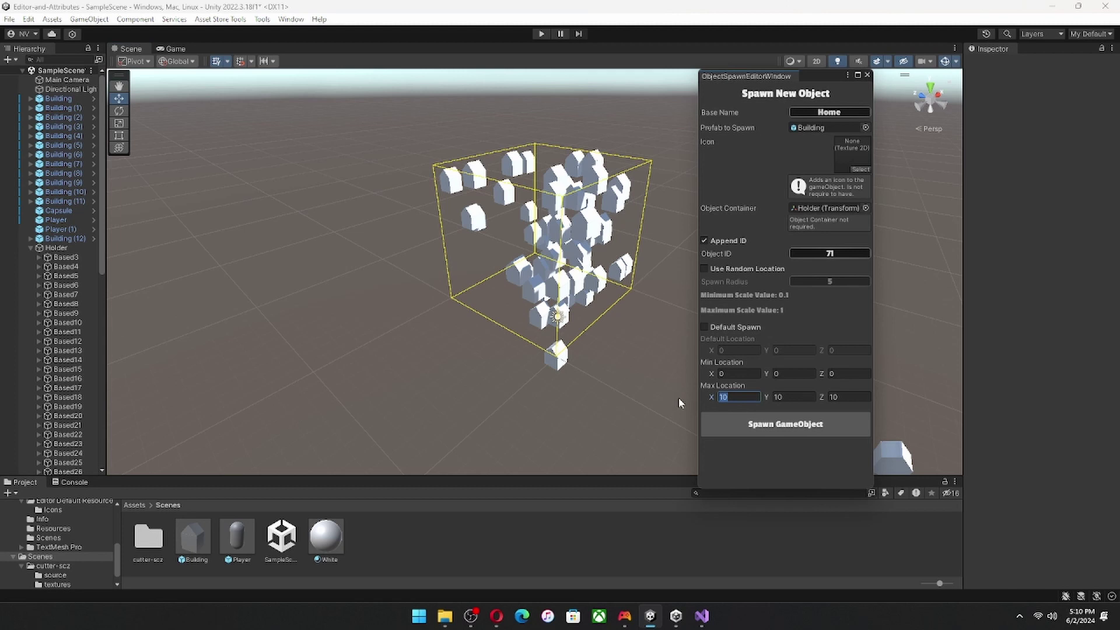
{"action": "type", "text": "202"}
{"action": "key", "text": "Tab"}
{"action": "type", "text": "0"}
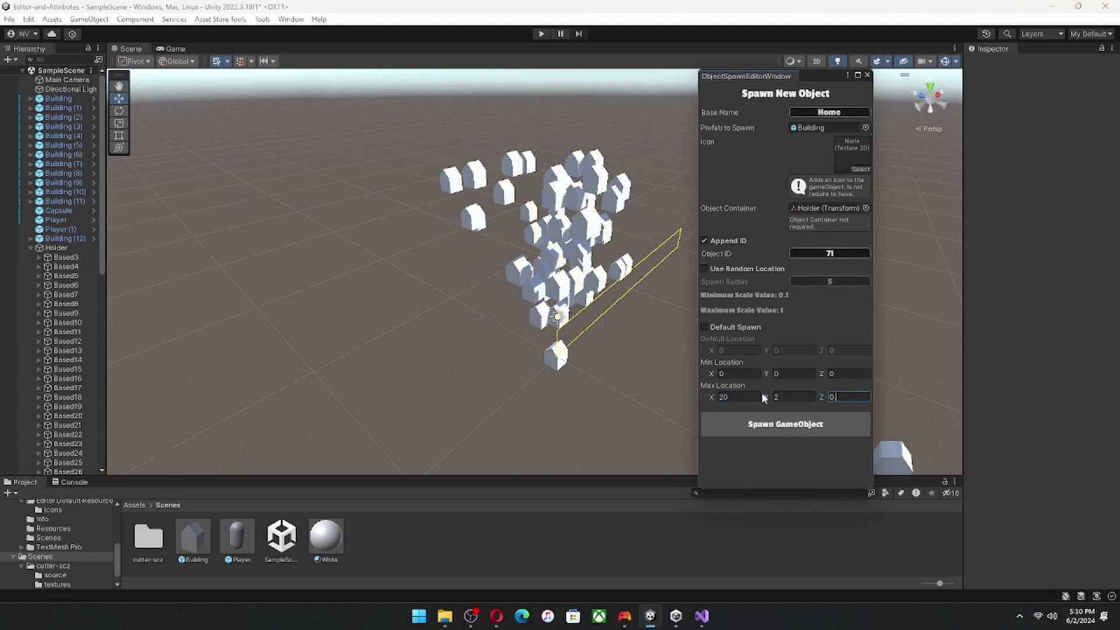
{"action": "key", "text": "BackSpace"}
{"action": "type", "text": "20"}
{"action": "key", "text": "shift+Tab"}
{"action": "type", "text": "0"}
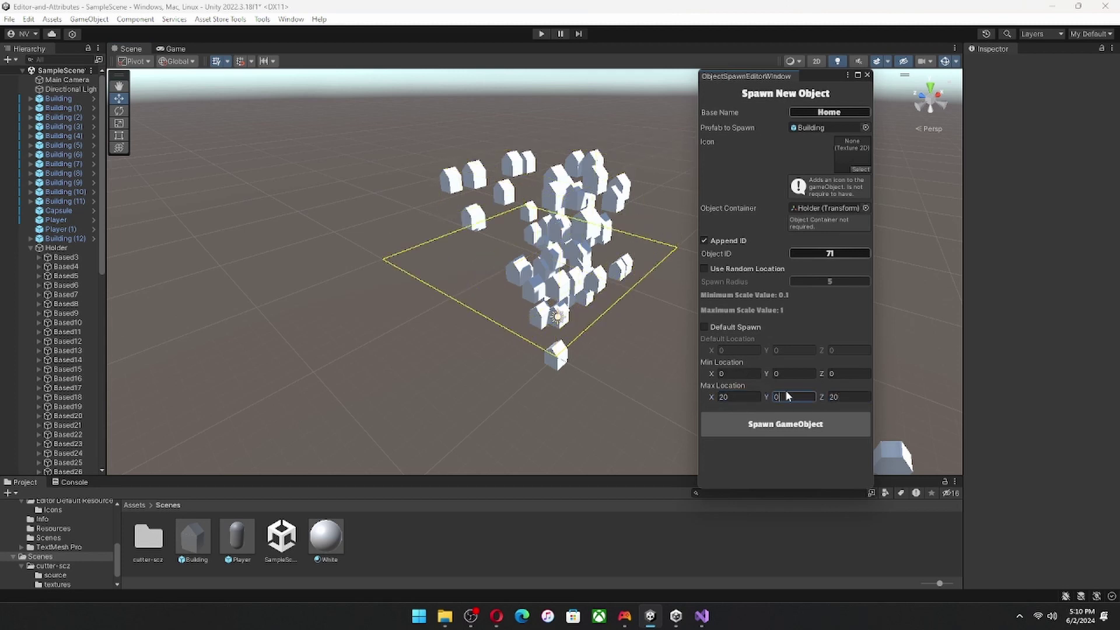
{"action": "key", "text": "BackSpace"}
{"action": "type", "text": "20"}
Set the Min Location of the spawn region to 10 on X, Y and Z.
{"action": "type", "text": "10"}
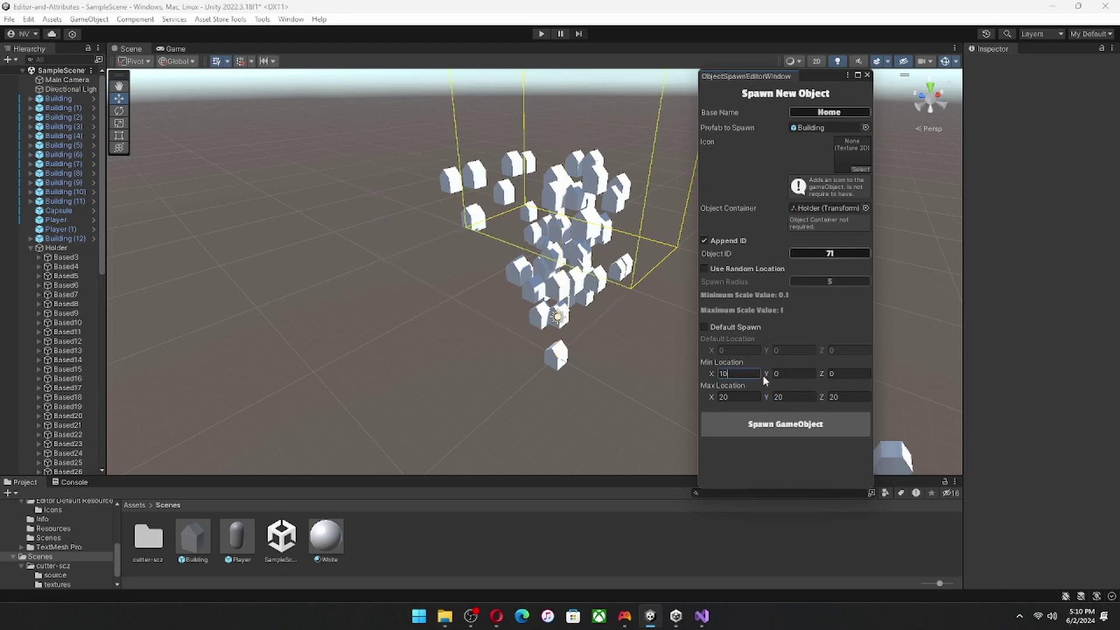
{"action": "type", "text": "10"}
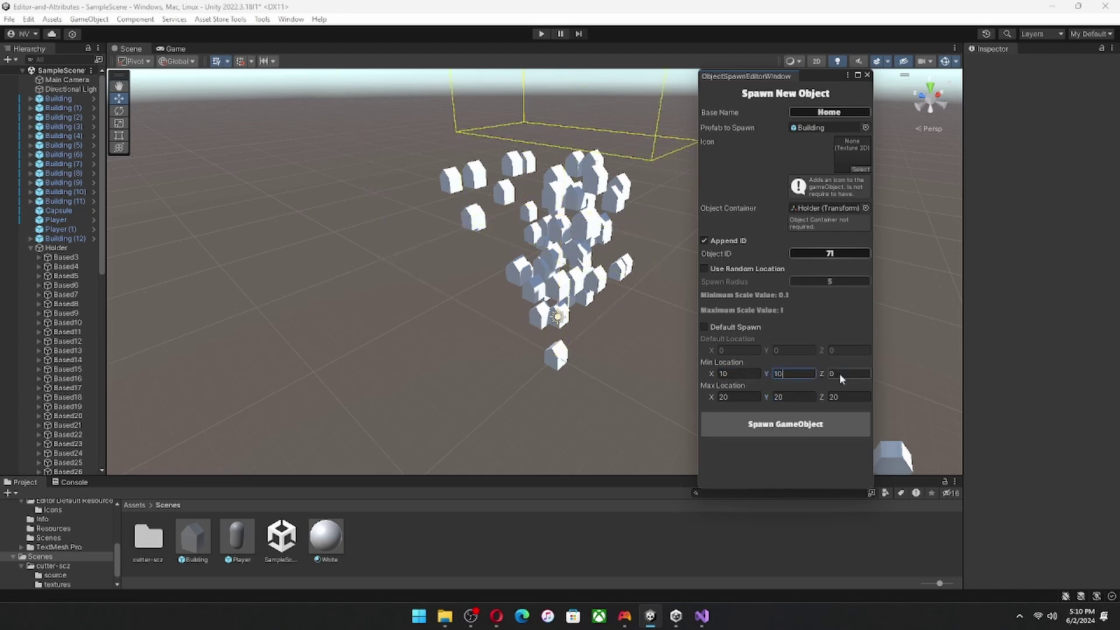
{"action": "left_click", "coordinate": [840, 377]}
{"action": "type", "text": "10"}
{"action": "right_click_drag", "start_coordinate": [573, 298], "coordinate": [447, 217]}
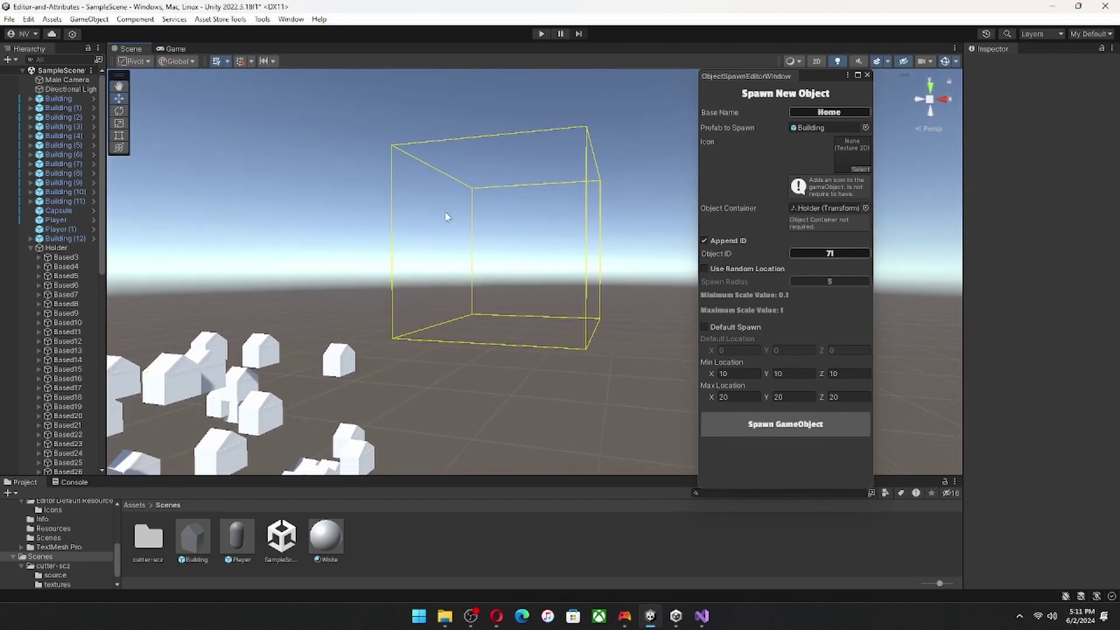
Switch Use Random Location on and back off.
{"action": "left_click", "coordinate": [704, 269]}
{"action": "right_click_drag", "start_coordinate": [543, 304], "coordinate": [642, 350]}
{"action": "left_click", "coordinate": [704, 269]}
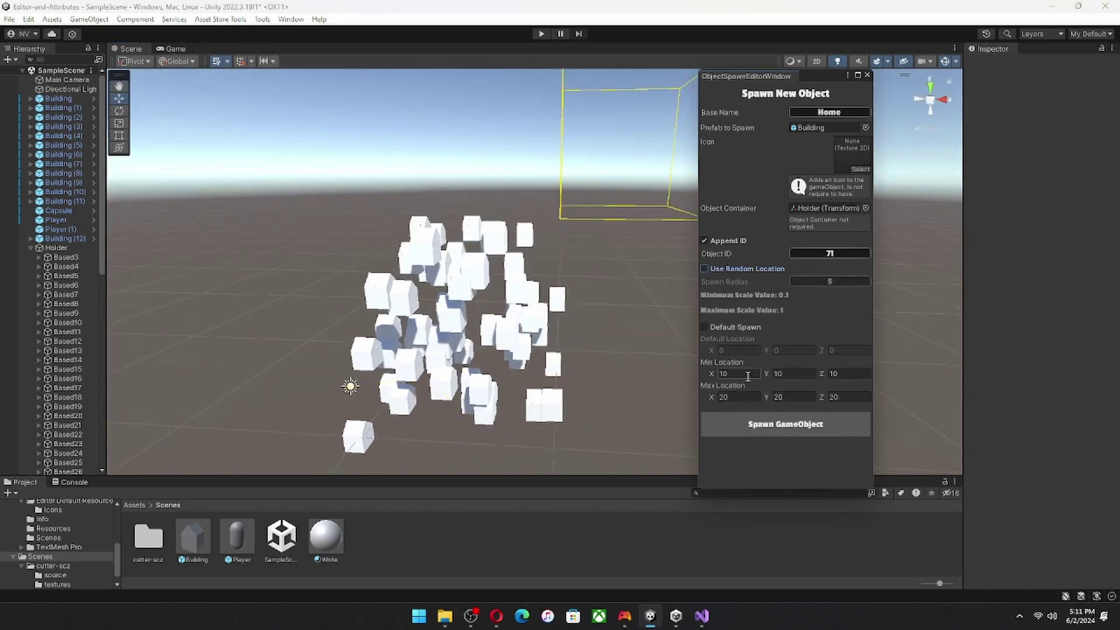
Set the Min and Max Location to 0 on all axes and enable Use Random Location.
{"action": "type", "text": "0"}
{"action": "left_click", "coordinate": [746, 395]}
{"action": "type", "text": "0"}
{"action": "left_click", "coordinate": [753, 373]}
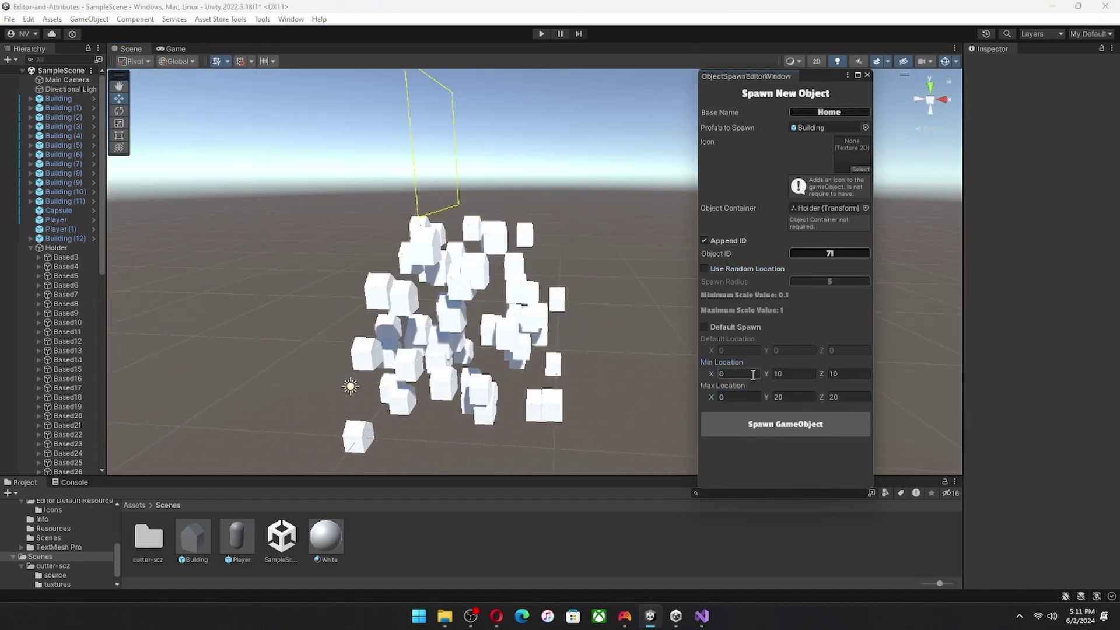
{"action": "key", "text": "Tab"}
{"action": "type", "text": "0"}
{"action": "left_click_drag", "start_coordinate": [789, 397], "coordinate": [728, 400]}
{"action": "type", "text": "0"}
{"action": "left_click_drag", "start_coordinate": [846, 397], "coordinate": [800, 373]}
{"action": "type", "text": "00"}
{"action": "left_click", "coordinate": [704, 268]}
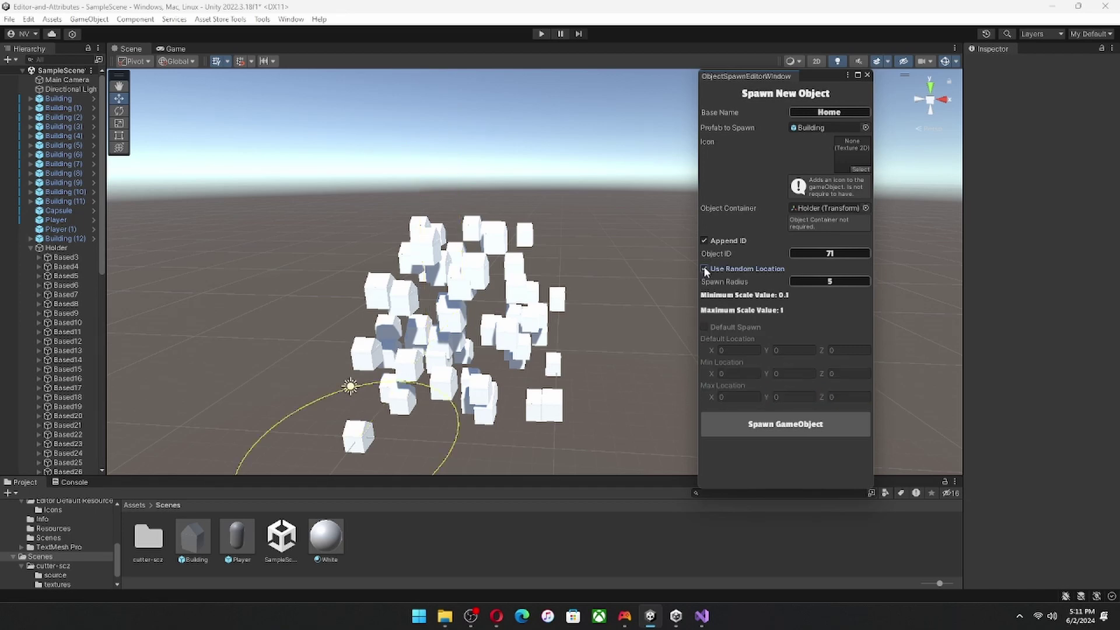
{"action": "right_click_drag", "start_coordinate": [564, 296], "coordinate": [508, 327]}
Delete all the Based objects inside Holder, keeping the empty container.
{"action": "scroll", "coordinate": [59, 280], "scroll_direction": "down", "scroll_amount": 12}
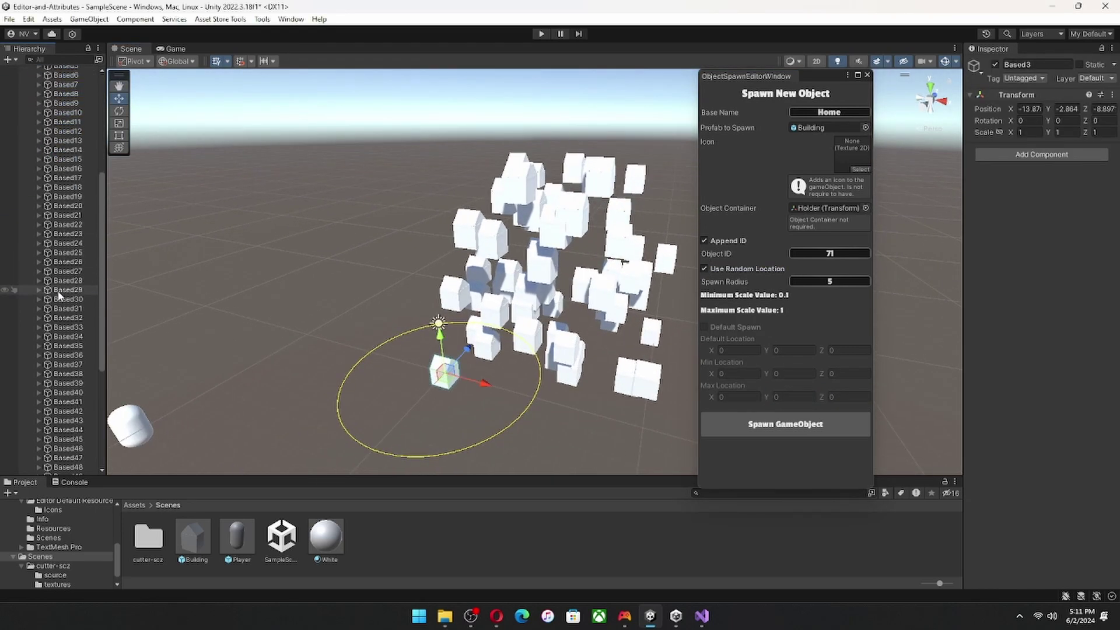
{"action": "left_click", "coordinate": [74, 469], "text": "shift"}
{"action": "key", "text": "Delete"}
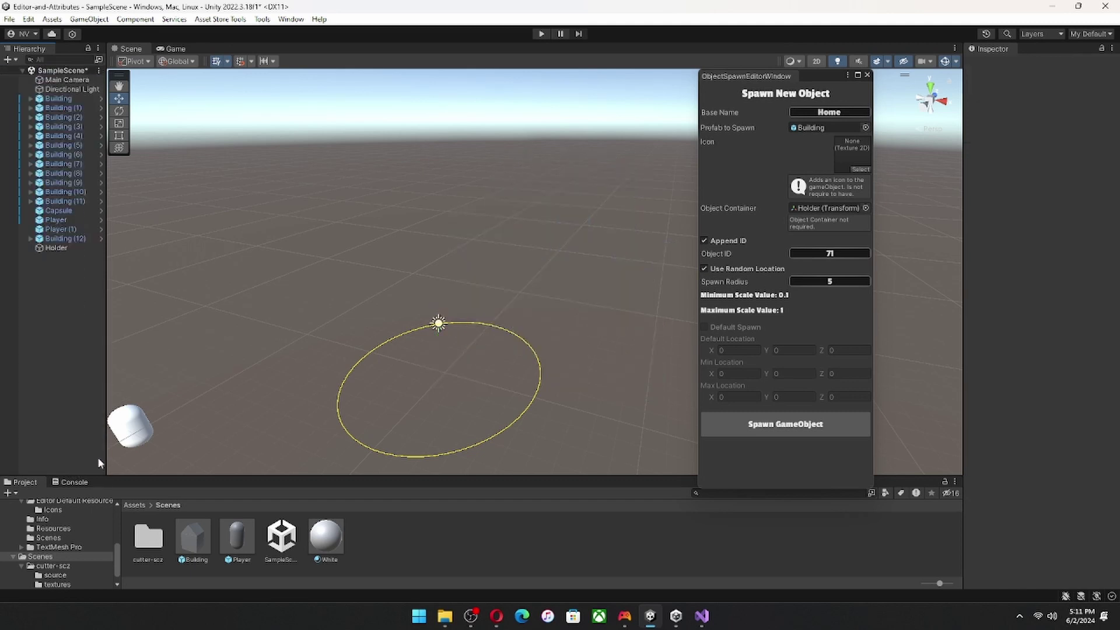
Spawn Home objects with IDs 0 to 43 at random locations within the spawn radius of 5.
{"action": "right_click_drag", "start_coordinate": [350, 327], "coordinate": [262, 390]}
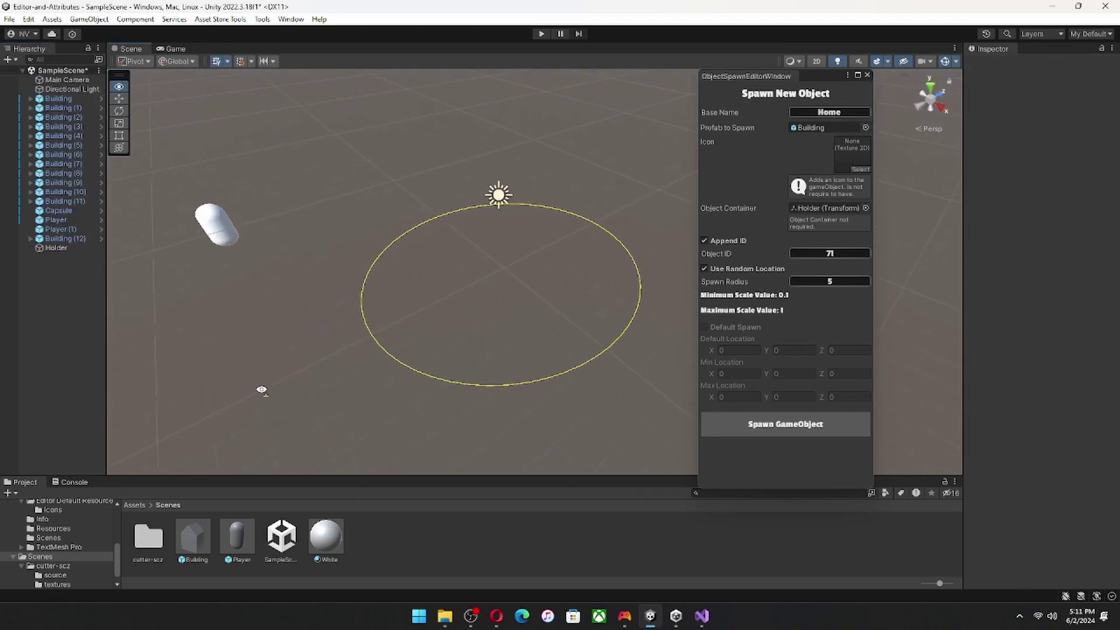
{"action": "left_click", "coordinate": [754, 428]}
{"action": "left_click", "coordinate": [754, 428]}
{"action": "left_click", "coordinate": [755, 428]}
{"action": "left_click", "coordinate": [754, 428]}
{"action": "left_click", "coordinate": [754, 428]}
{"action": "left_click", "coordinate": [754, 428]}
{"action": "left_click", "coordinate": [754, 428]}
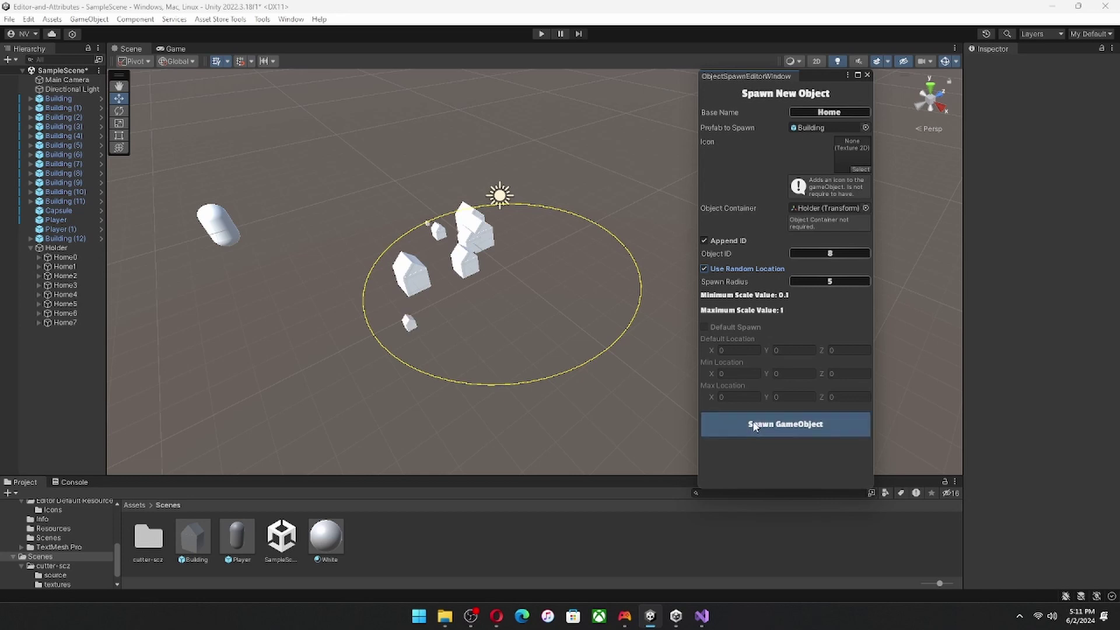
{"action": "left_click", "coordinate": [755, 428]}
{"action": "left_click", "coordinate": [754, 427]}
{"action": "left_click", "coordinate": [755, 428]}
{"action": "left_click", "coordinate": [755, 428]}
{"action": "left_click", "coordinate": [755, 427]}
{"action": "left_click", "coordinate": [754, 427]}
{"action": "left_click", "coordinate": [755, 428]}
{"action": "left_click", "coordinate": [754, 427]}
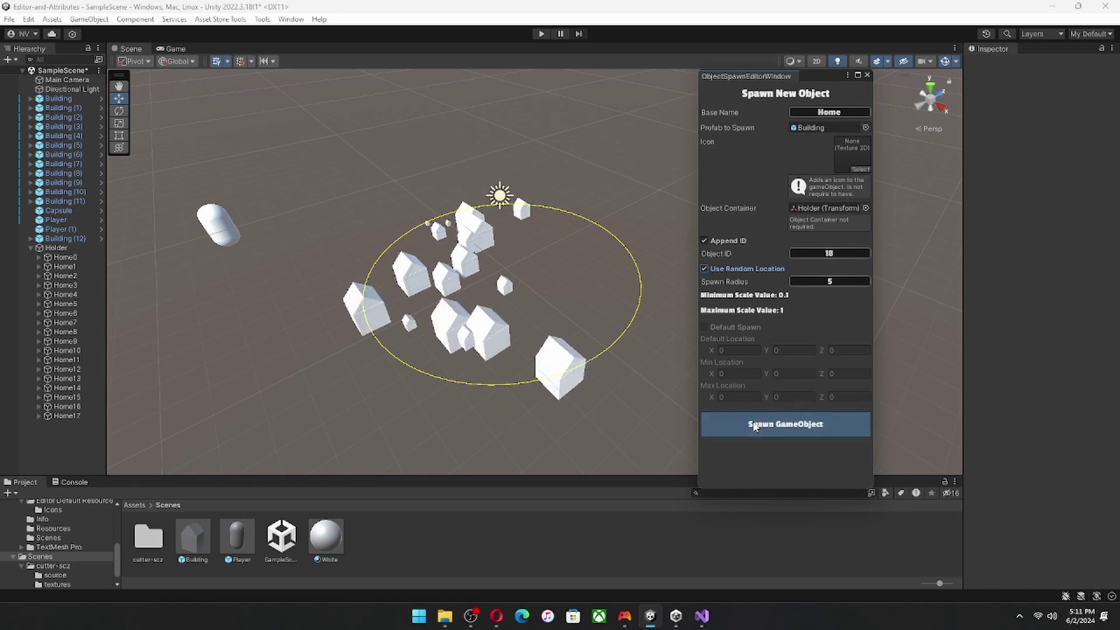
{"action": "left_click", "coordinate": [754, 428]}
{"action": "left_click", "coordinate": [755, 428]}
{"action": "left_click", "coordinate": [754, 428]}
{"action": "left_click", "coordinate": [755, 428]}
{"action": "left_click", "coordinate": [754, 427]}
{"action": "left_click", "coordinate": [754, 428]}
{"action": "left_click", "coordinate": [755, 427]}
{"action": "left_click", "coordinate": [755, 428]}
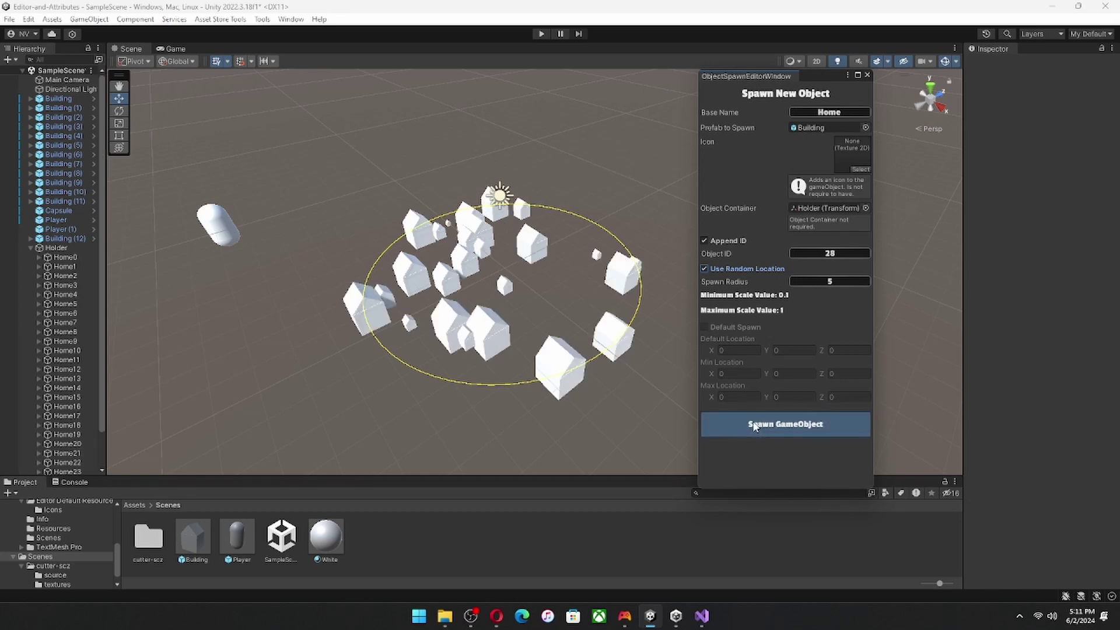
{"action": "left_click", "coordinate": [755, 428]}
{"action": "left_click", "coordinate": [754, 428]}
{"action": "left_click", "coordinate": [754, 428]}
{"action": "left_click", "coordinate": [755, 428]}
{"action": "left_click", "coordinate": [754, 427]}
{"action": "left_click", "coordinate": [754, 428]}
{"action": "left_click", "coordinate": [755, 428]}
{"action": "left_click", "coordinate": [754, 428]}
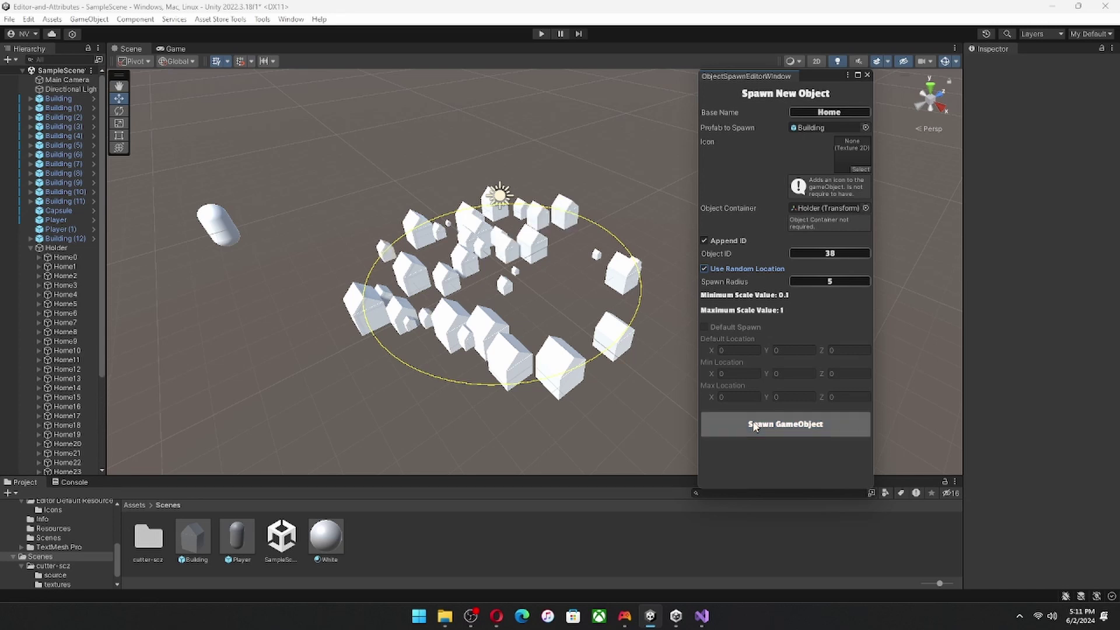
{"action": "left_click", "coordinate": [755, 428]}
{"action": "left_click", "coordinate": [755, 428]}
{"action": "left_click", "coordinate": [754, 428]}
{"action": "left_click", "coordinate": [754, 428]}
{"action": "left_click", "coordinate": [755, 428]}
{"action": "left_click", "coordinate": [755, 428]}
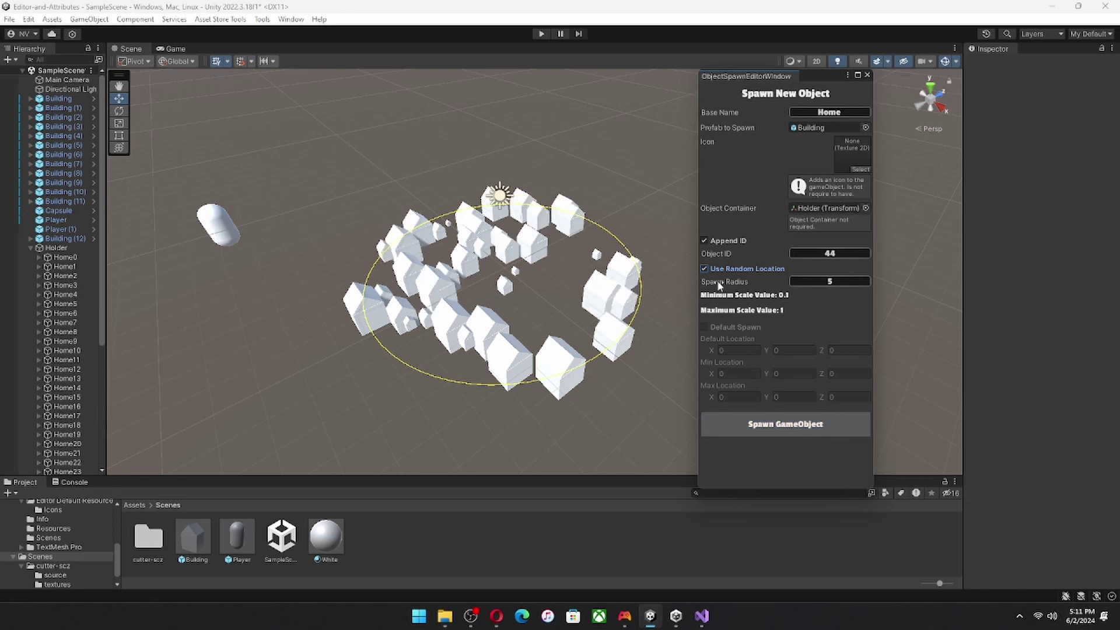
Increase the Spawn Radius to 14.67.
{"action": "left_click_drag", "start_coordinate": [719, 285], "coordinate": [913, 289]}
{"action": "right_click_drag", "start_coordinate": [604, 303], "coordinate": [594, 310]}
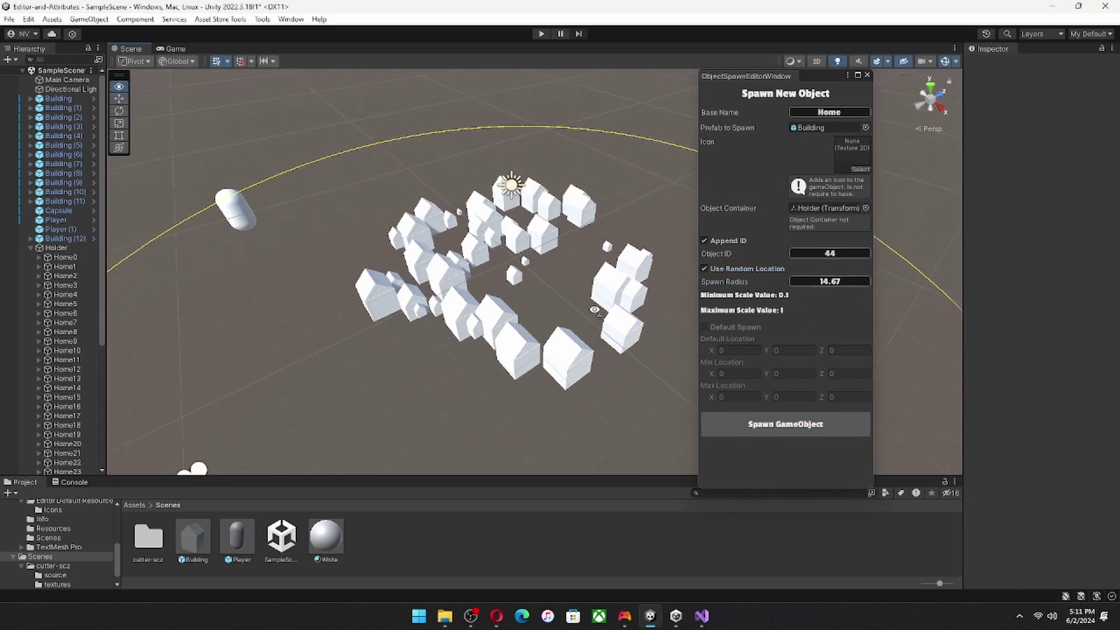
Increase the Spawn Radius to 31.09 and spawn Home objects with IDs 44 to 105 at random locations within it.
{"action": "scroll", "coordinate": [595, 309], "scroll_direction": "down", "scroll_amount": 3}
{"action": "left_click_drag", "start_coordinate": [762, 289], "coordinate": [884, 288]}
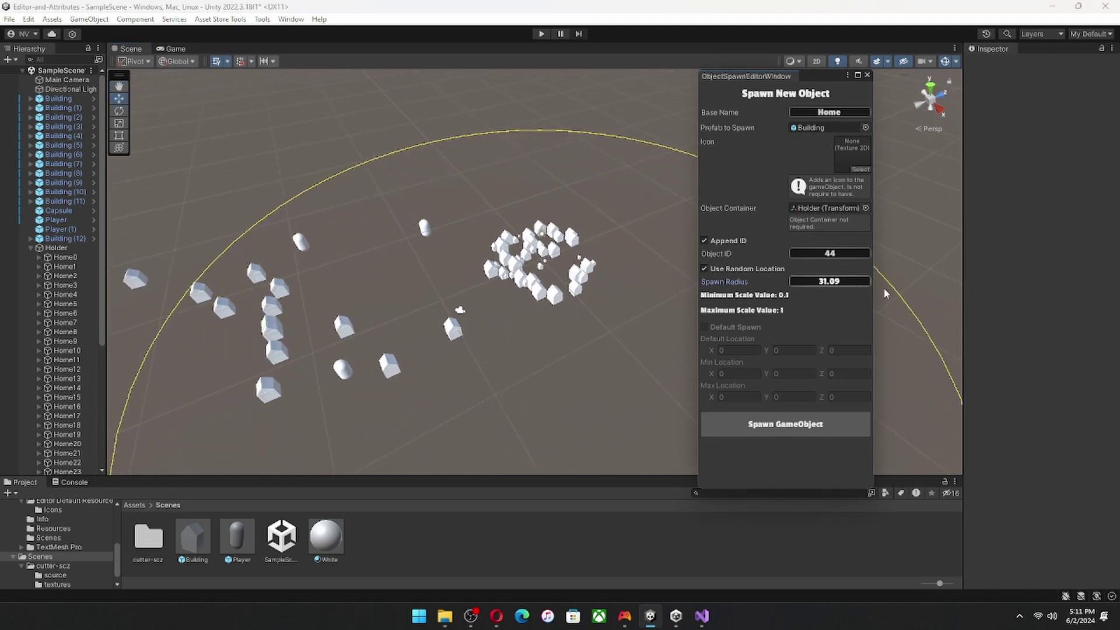
{"action": "left_click", "coordinate": [802, 427]}
{"action": "left_click", "coordinate": [801, 427]}
{"action": "scroll", "coordinate": [537, 392], "scroll_direction": "down", "scroll_amount": 4}
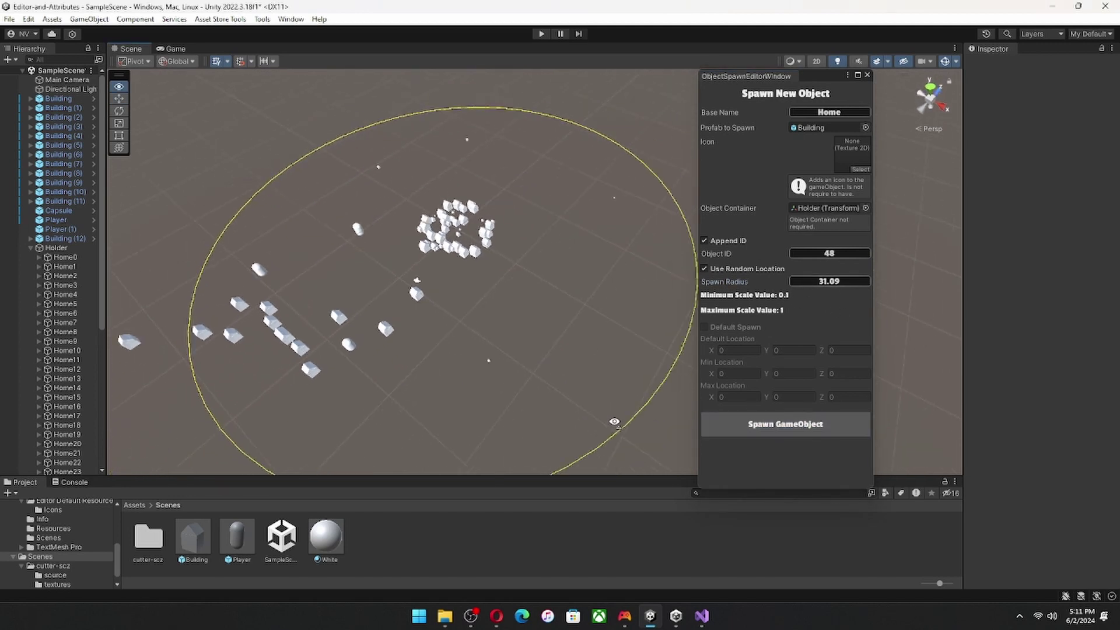
{"action": "triple_click", "coordinate": [775, 431]}
{"action": "triple_click", "coordinate": [775, 430]}
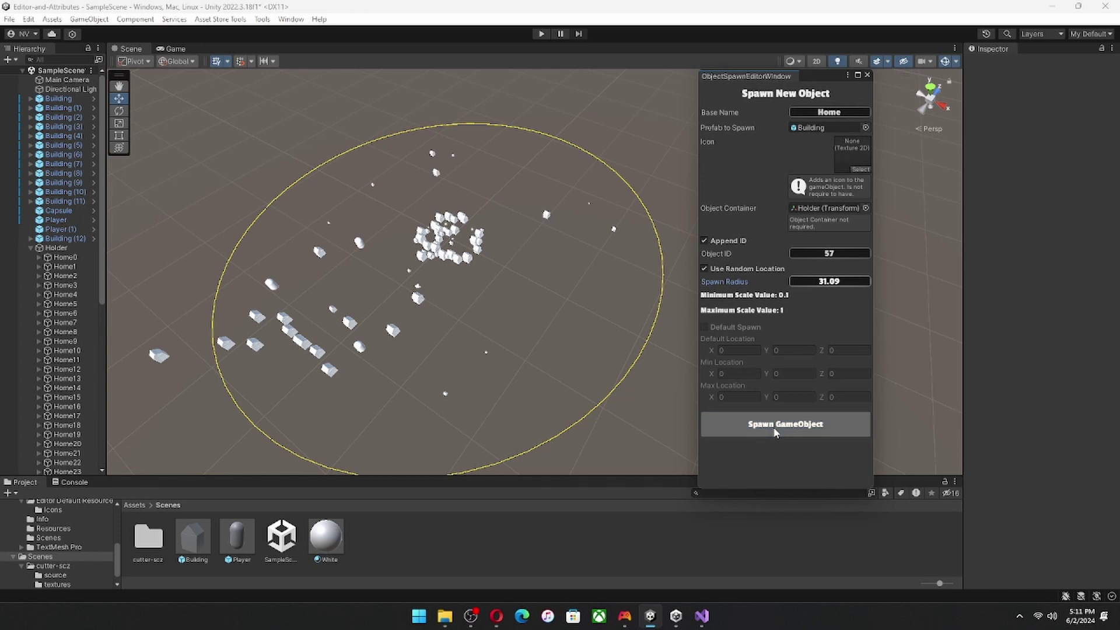
{"action": "triple_click", "coordinate": [775, 430]}
{"action": "double_click", "coordinate": [775, 431]}
{"action": "triple_click", "coordinate": [775, 431]}
{"action": "double_click", "coordinate": [775, 430]}
{"action": "double_click", "coordinate": [775, 431]}
{"action": "triple_click", "coordinate": [775, 431]}
{"action": "triple_click", "coordinate": [775, 430]}
{"action": "double_click", "coordinate": [775, 430]}
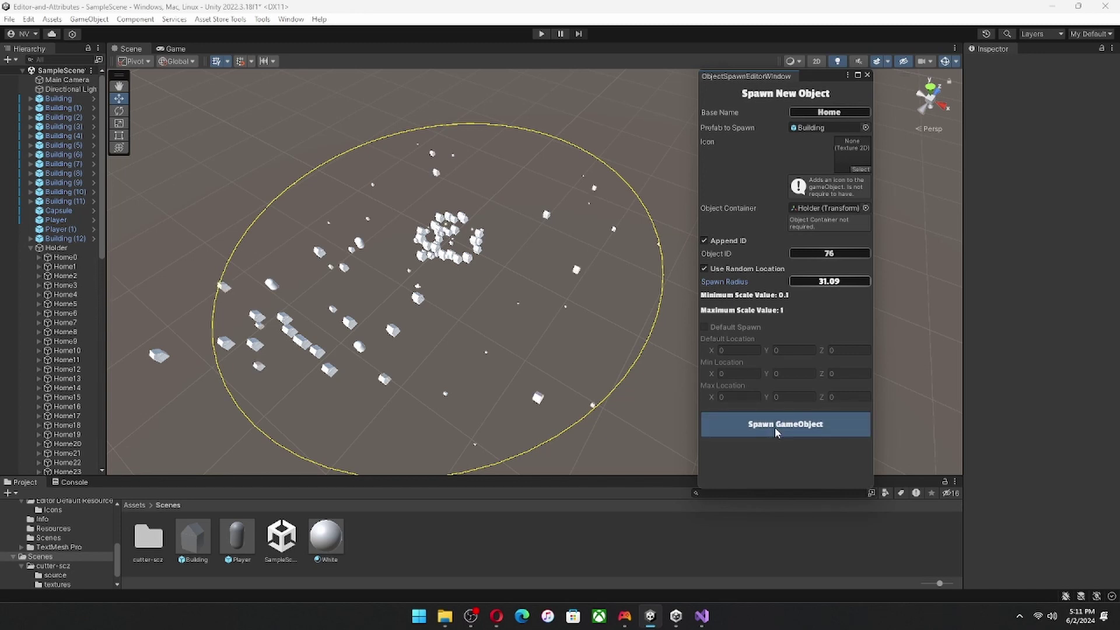
{"action": "double_click", "coordinate": [775, 430]}
{"action": "double_click", "coordinate": [775, 431]}
{"action": "double_click", "coordinate": [775, 430]}
{"action": "triple_click", "coordinate": [775, 430]}
{"action": "triple_click", "coordinate": [775, 431]}
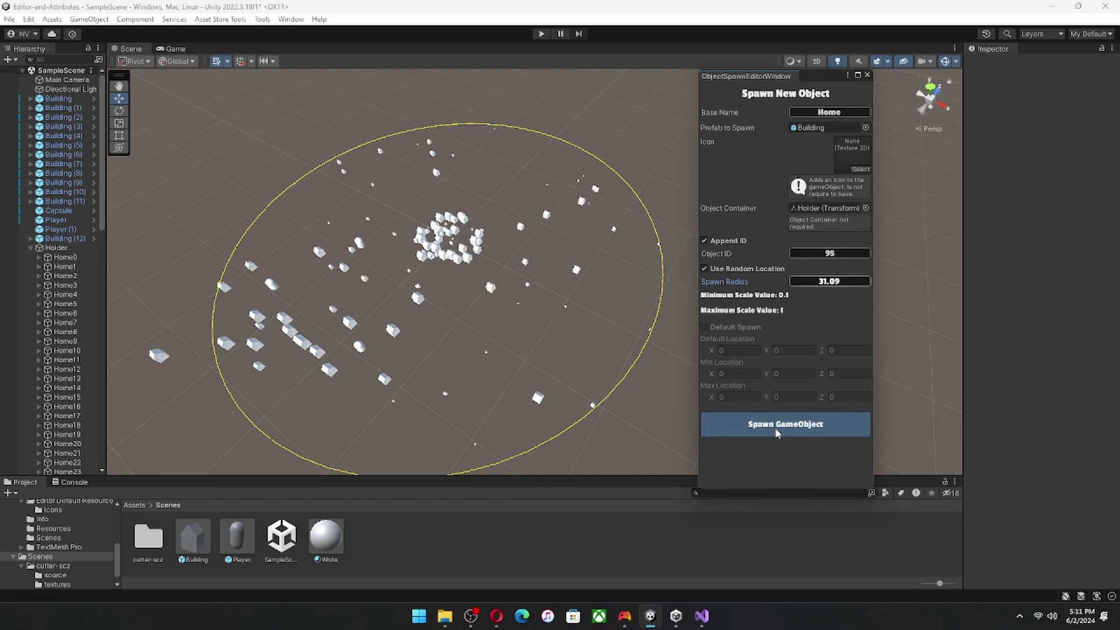
{"action": "left_click", "coordinate": [777, 432]}
{"action": "left_click", "coordinate": [777, 433]}
{"action": "left_click", "coordinate": [776, 432]}
{"action": "left_click", "coordinate": [777, 432]}
{"action": "left_click", "coordinate": [777, 432]}
{"action": "left_click", "coordinate": [777, 432]}
{"action": "left_click", "coordinate": [777, 432]}
{"action": "left_click", "coordinate": [777, 432]}
{"action": "left_click", "coordinate": [776, 433]}
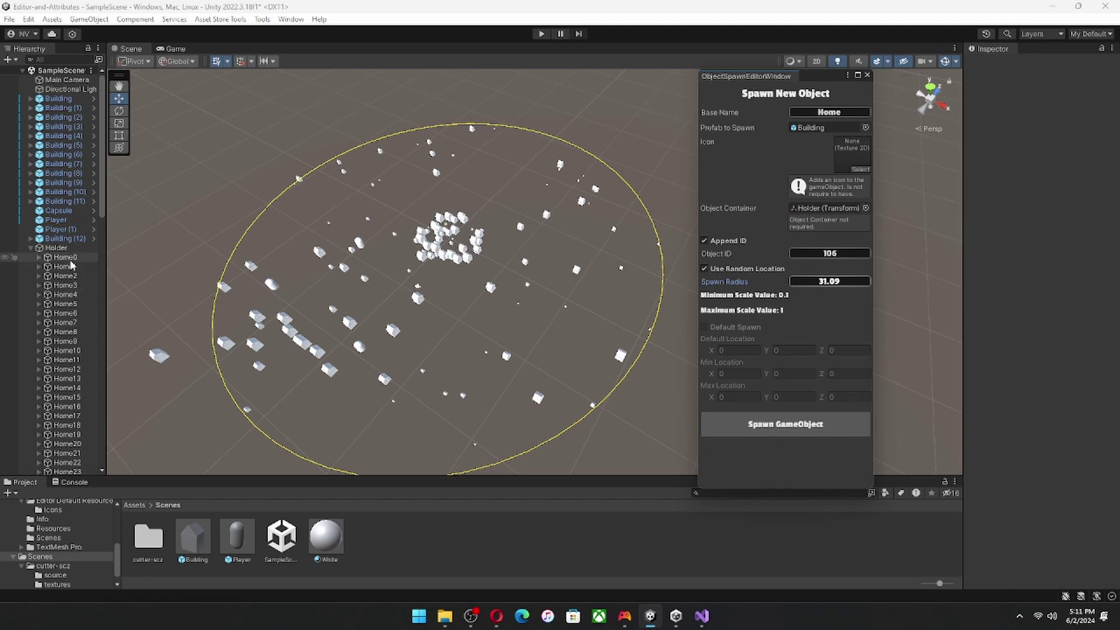
Delete all the Home objects inside Holder, keeping the empty container.
{"action": "left_click", "coordinate": [57, 248]}
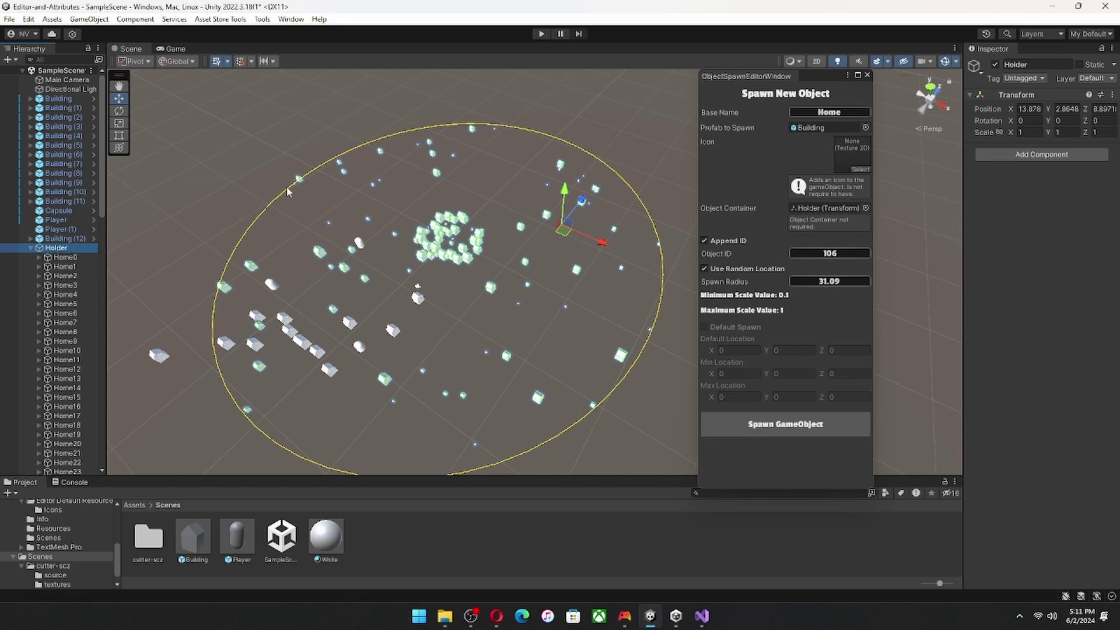
{"action": "left_click", "coordinate": [64, 258]}
{"action": "scroll", "coordinate": [68, 292], "scroll_direction": "down", "scroll_amount": 20}
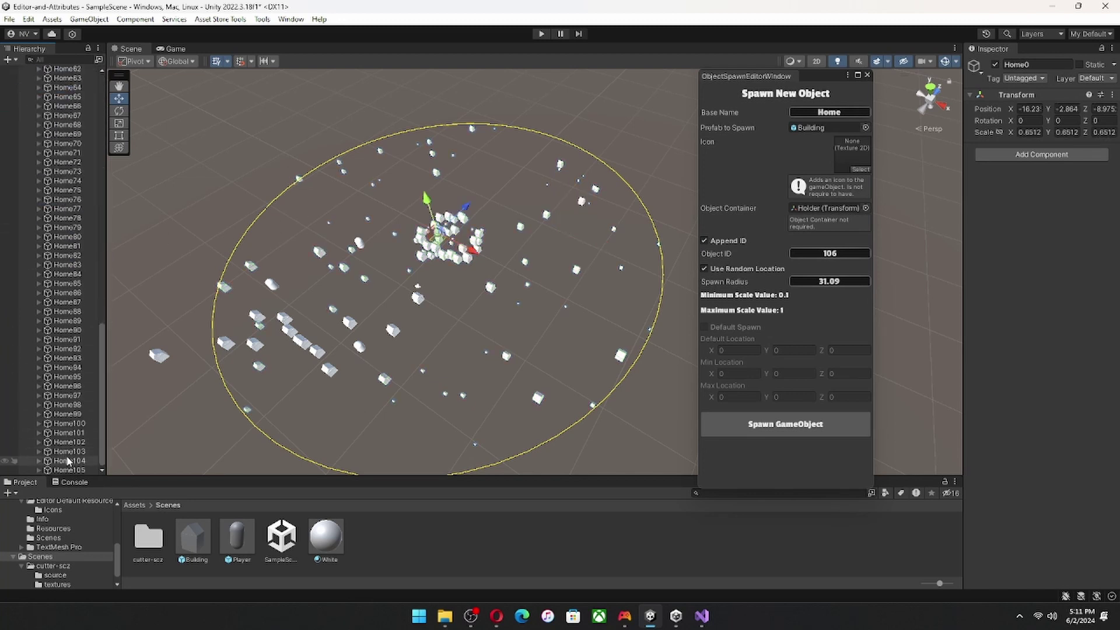
{"action": "left_click", "coordinate": [67, 470], "text": "shift"}
{"action": "key", "text": "Delete"}
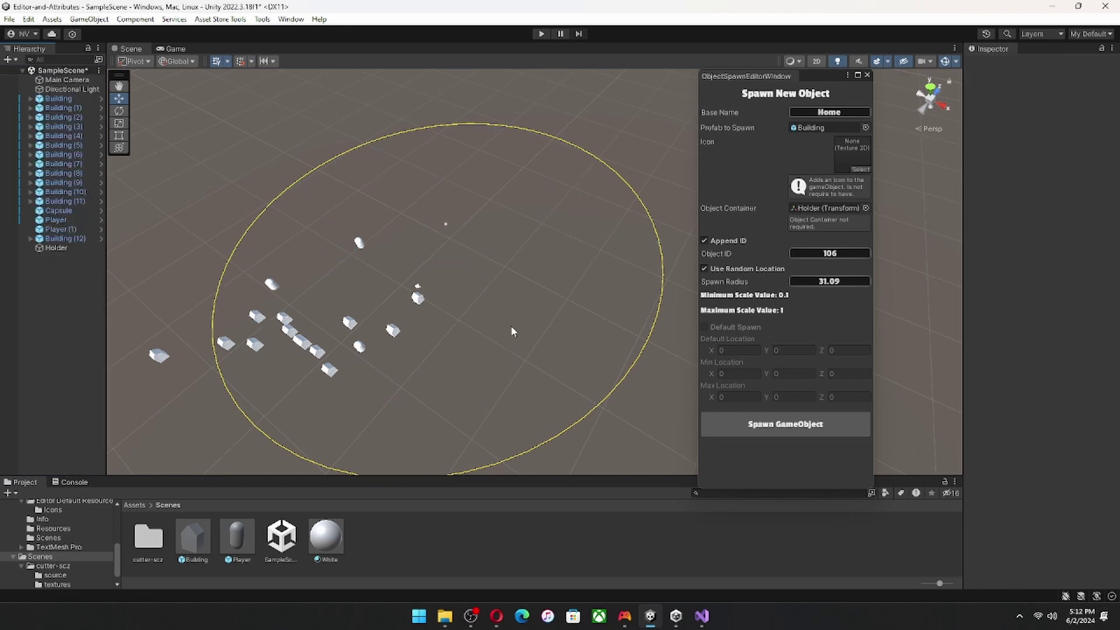
Change the Base Name to Build and reduce the Spawn Radius to 8.
{"action": "left_click", "coordinate": [840, 110]}
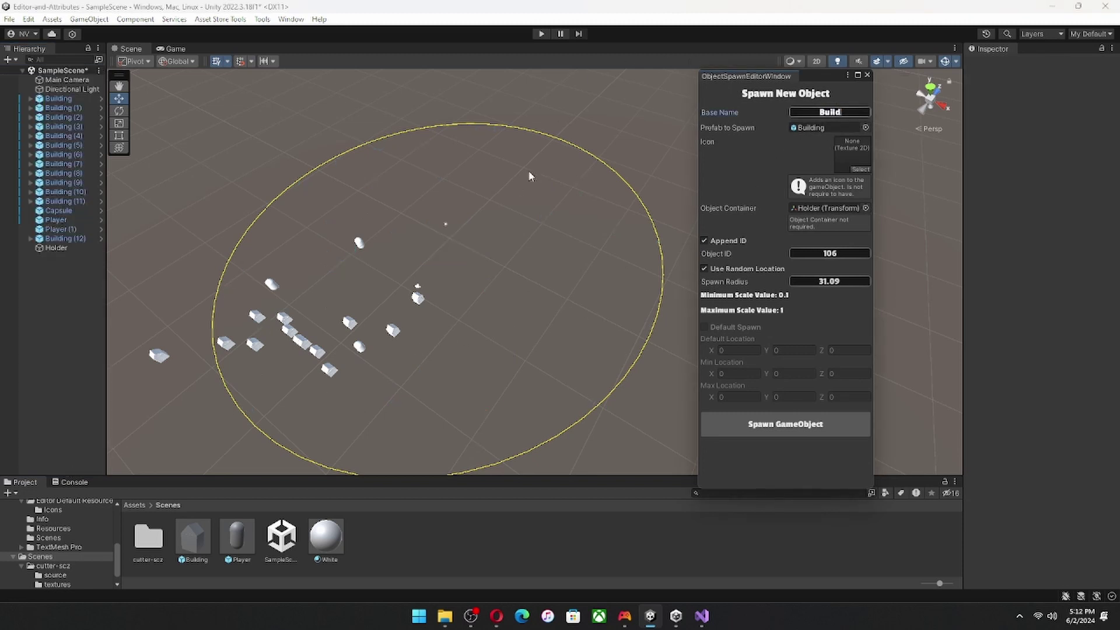
{"action": "right_click_drag", "start_coordinate": [630, 266], "coordinate": [443, 251]}
{"action": "key", "text": "w"}
{"action": "left_click_drag", "start_coordinate": [729, 282], "coordinate": [615, 301]}
{"action": "right_click_drag", "start_coordinate": [615, 301], "coordinate": [470, 214]}
{"action": "left_click_drag", "start_coordinate": [470, 214], "coordinate": [526, 231], "text": "alt"}
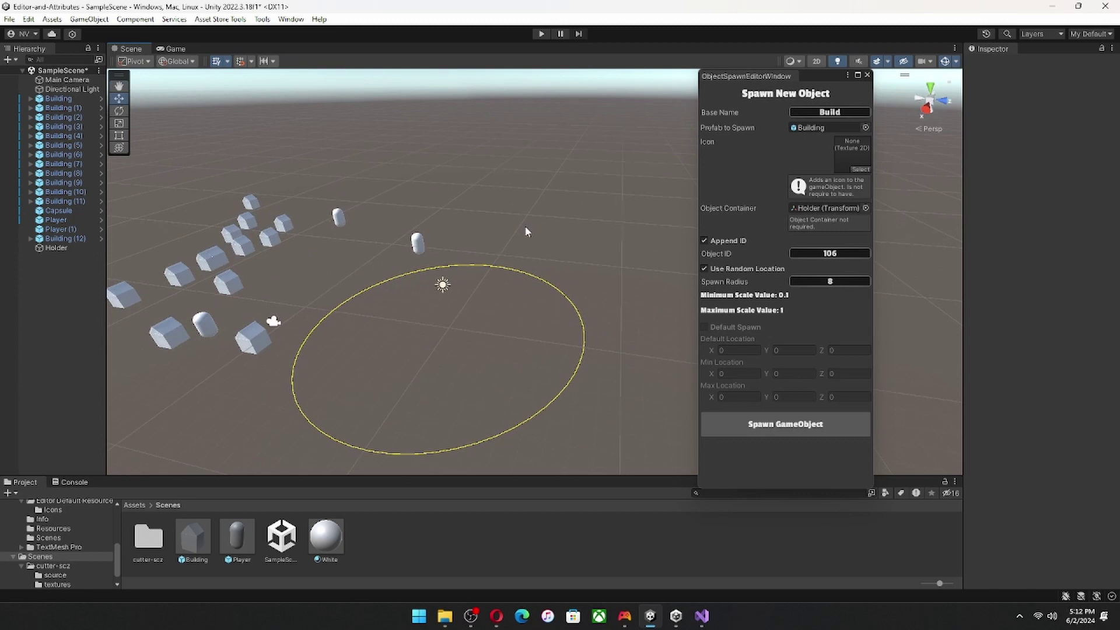
Assign the door texture as the icon for the spawned objects.
{"action": "left_click", "coordinate": [859, 170]}
{"action": "left_click_drag", "start_coordinate": [905, 164], "coordinate": [630, 164]}
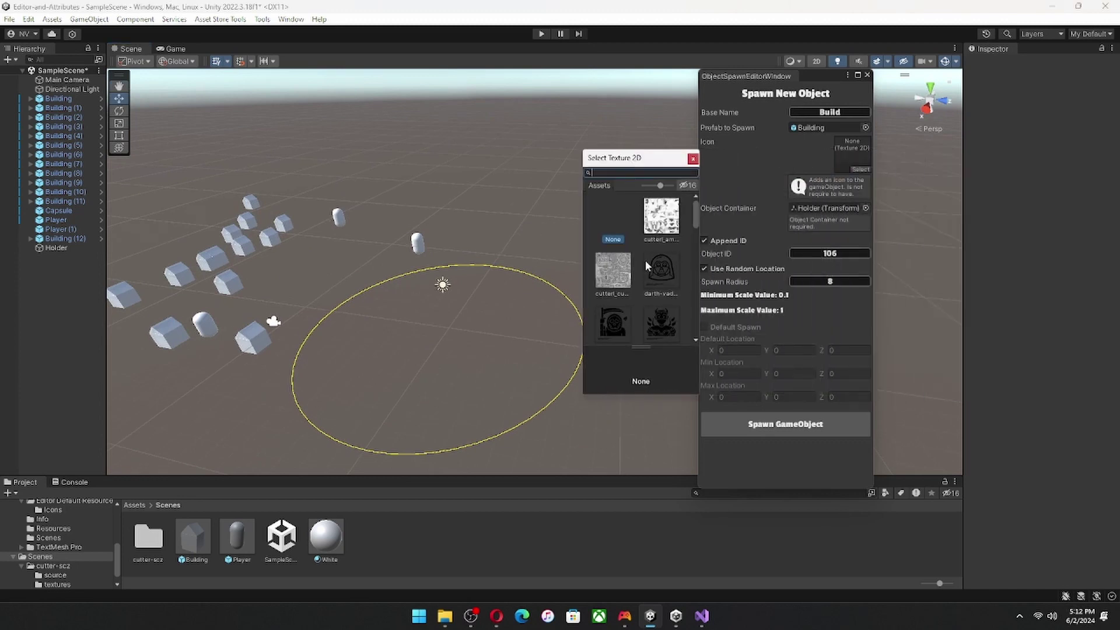
{"action": "scroll", "coordinate": [645, 257], "scroll_direction": "down", "scroll_amount": 4}
{"action": "scroll", "coordinate": [645, 253], "scroll_direction": "down", "scroll_amount": 1}
{"action": "scroll", "coordinate": [645, 253], "scroll_direction": "up", "scroll_amount": 3}
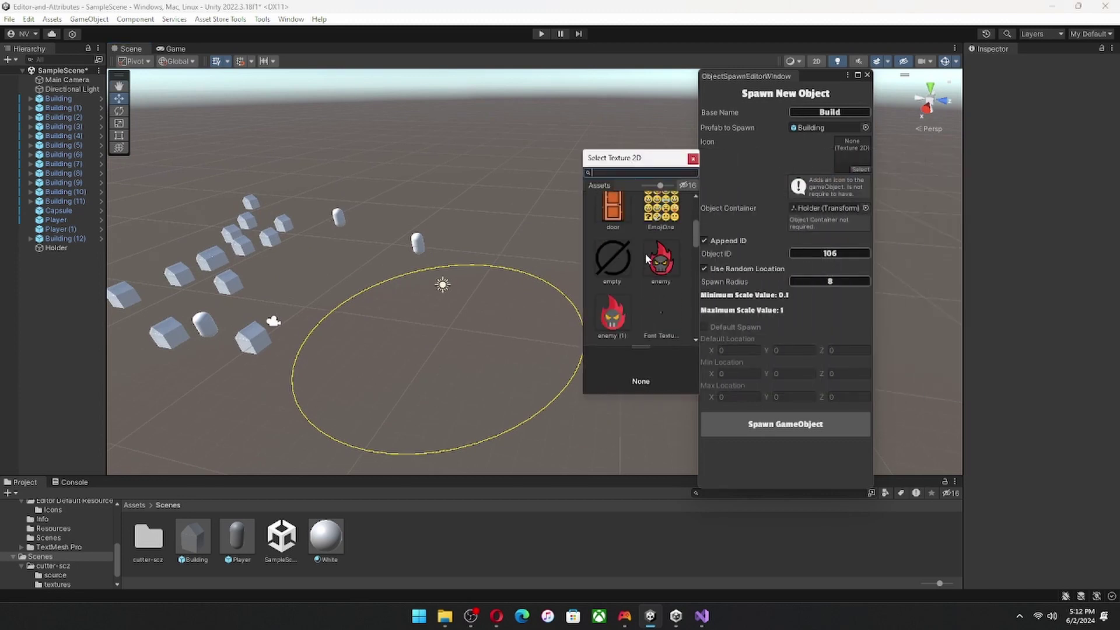
{"action": "left_click", "coordinate": [604, 243]}
{"action": "left_click", "coordinate": [609, 246]}
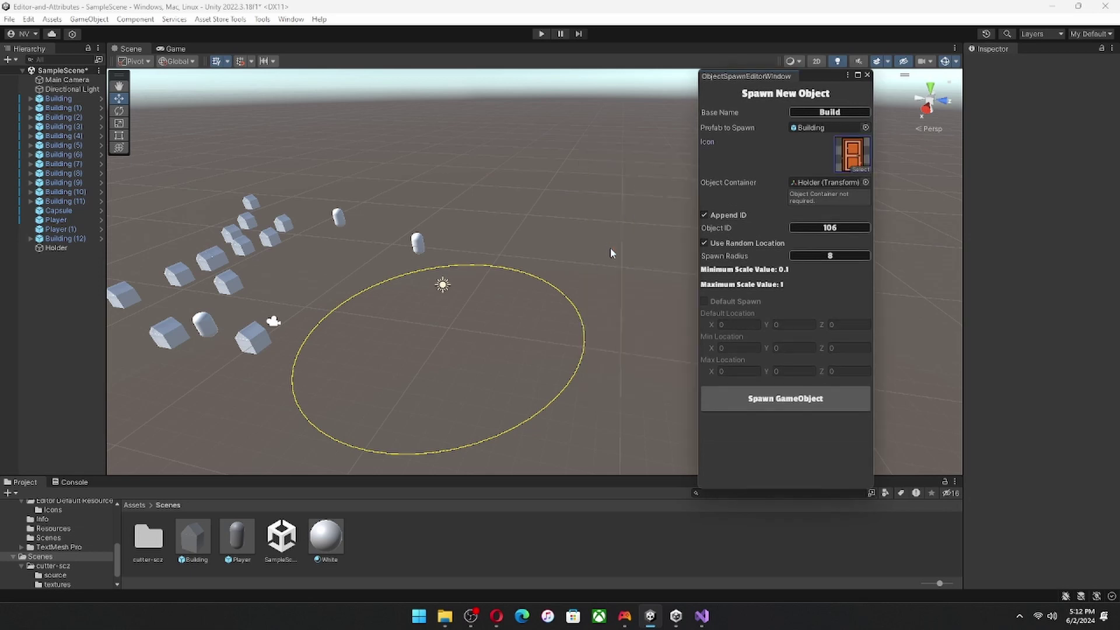
Spawn Build objects with IDs 0 to 15 and the door icon at random locations within the radius of 8.
{"action": "right_click_drag", "start_coordinate": [611, 247], "coordinate": [484, 397]}
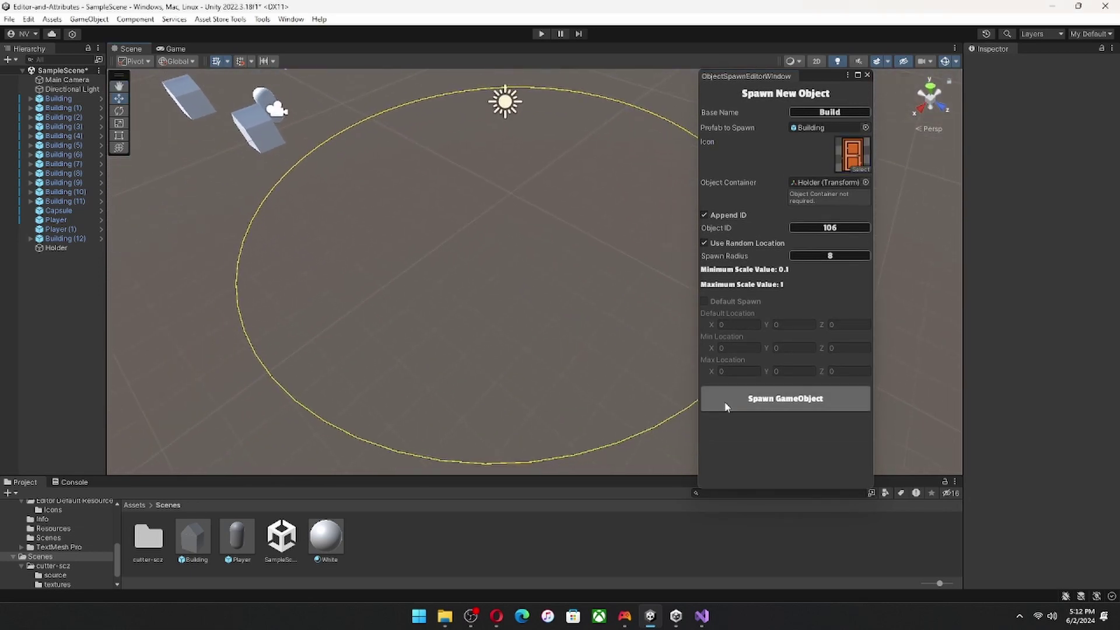
{"action": "left_click", "coordinate": [727, 401]}
{"action": "left_click", "coordinate": [726, 401]}
{"action": "left_click", "coordinate": [726, 401]}
{"action": "left_click", "coordinate": [727, 401]}
{"action": "left_click", "coordinate": [727, 401]}
{"action": "left_click", "coordinate": [726, 401]}
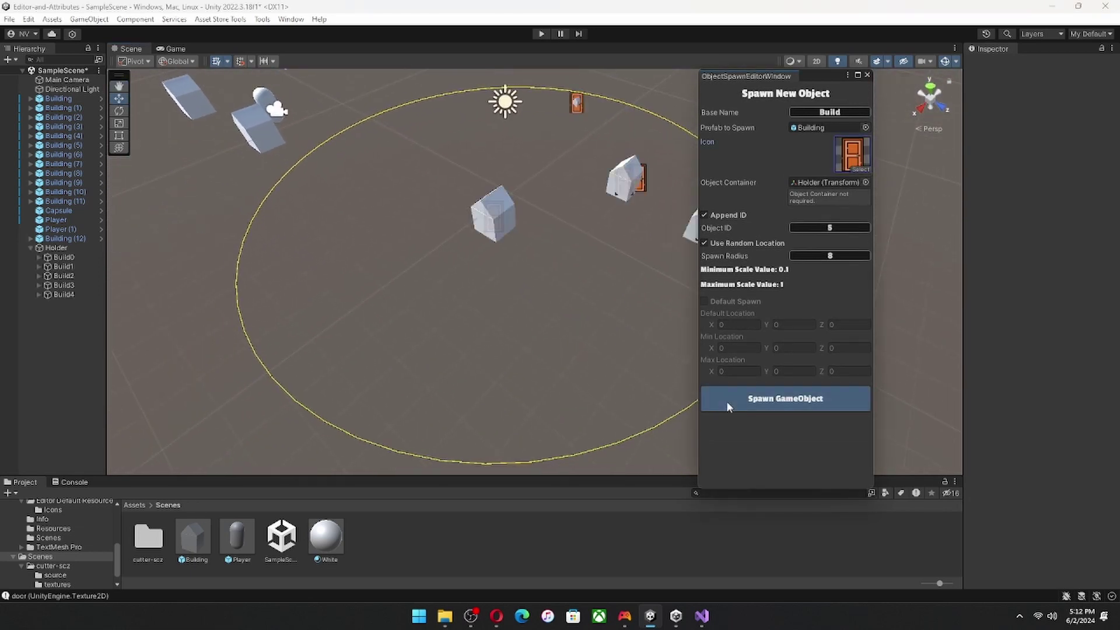
{"action": "left_click", "coordinate": [727, 401]}
{"action": "left_click", "coordinate": [726, 401]}
{"action": "left_click", "coordinate": [726, 401]}
{"action": "left_click", "coordinate": [727, 401]}
{"action": "left_click", "coordinate": [727, 401]}
{"action": "left_click", "coordinate": [726, 401]}
{"action": "left_click", "coordinate": [726, 401]}
{"action": "double_click", "coordinate": [726, 401]}
{"action": "left_click", "coordinate": [726, 401]}
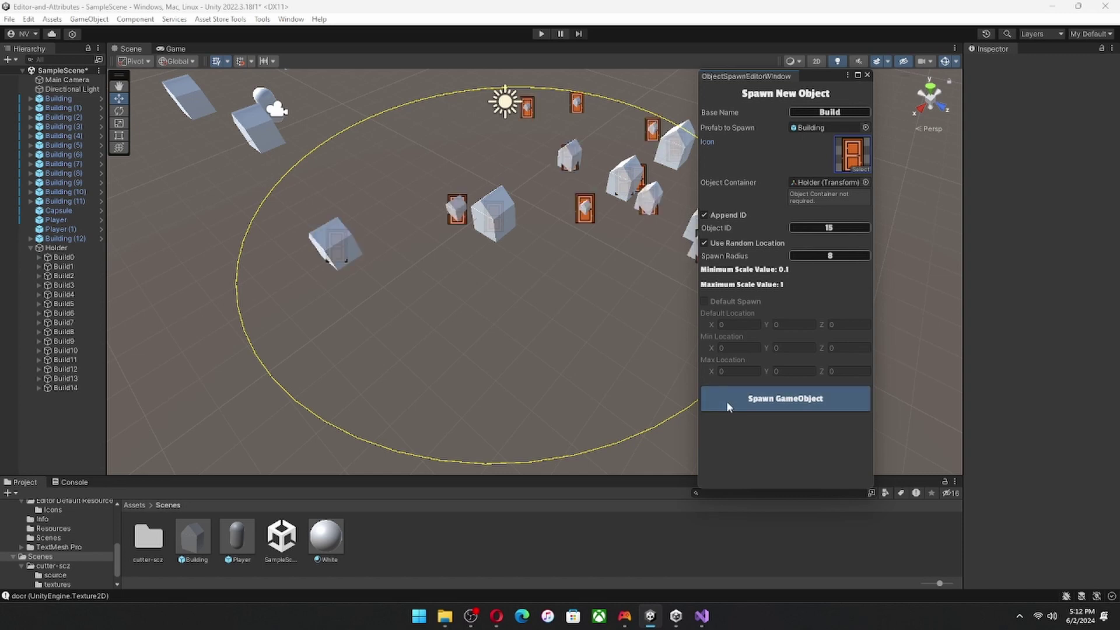
{"action": "left_click", "coordinate": [726, 401]}
Switch the icon to the enemy (1) texture, spawn Build objects with IDs 16 to 26, and inspect them in the scene.
{"action": "left_click", "coordinate": [837, 171]}
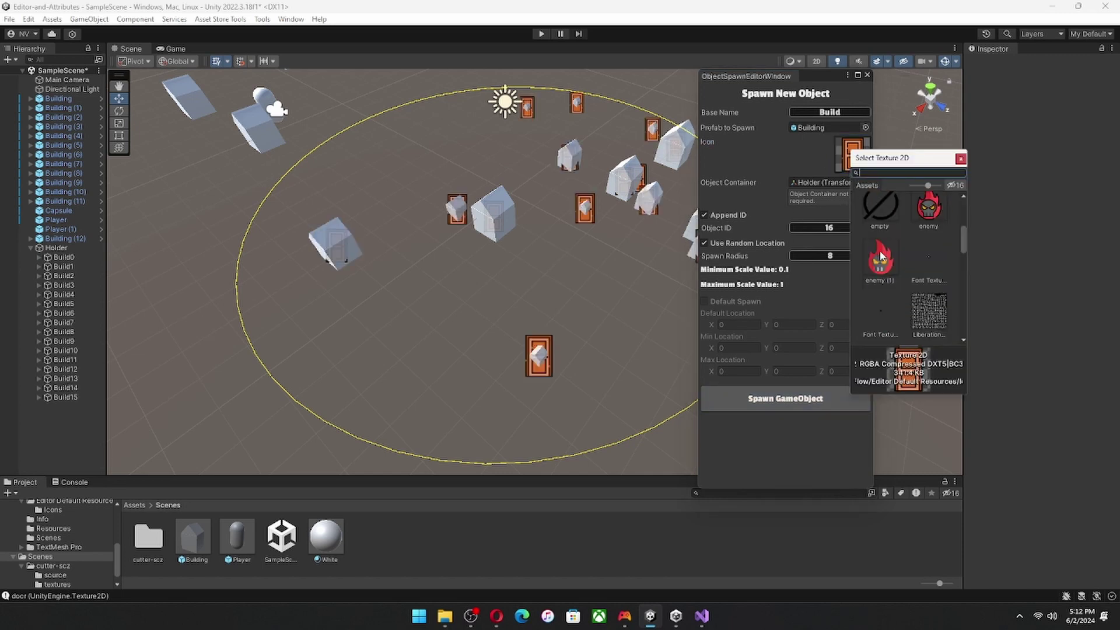
{"action": "double_click", "coordinate": [880, 250]}
{"action": "left_click", "coordinate": [831, 399]}
{"action": "left_click", "coordinate": [831, 399]}
{"action": "left_click", "coordinate": [831, 399]}
{"action": "left_click", "coordinate": [831, 399]}
{"action": "left_click", "coordinate": [831, 399]}
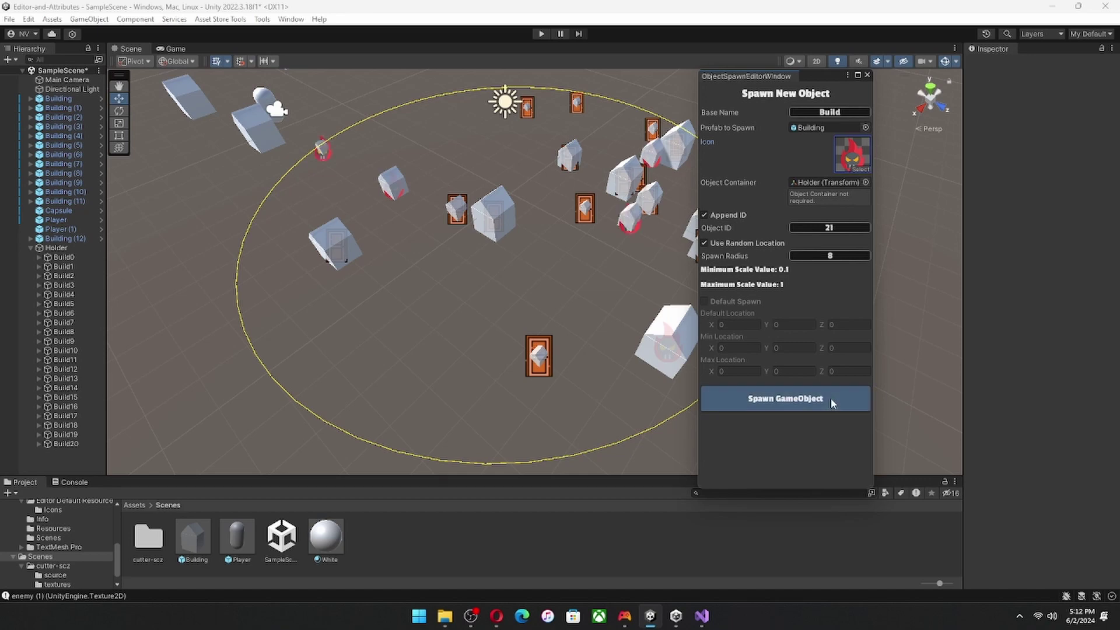
{"action": "left_click", "coordinate": [831, 399]}
{"action": "left_click", "coordinate": [831, 399]}
{"action": "left_click", "coordinate": [831, 400]}
{"action": "left_click", "coordinate": [831, 399]}
{"action": "left_click", "coordinate": [831, 399]}
{"action": "left_click", "coordinate": [831, 400]}
{"action": "left_click_drag", "start_coordinate": [586, 365], "coordinate": [427, 292], "text": "alt"}
{"action": "key", "text": "w"}
{"action": "right_click_drag", "start_coordinate": [427, 291], "coordinate": [330, 323]}
{"action": "key", "text": "s"}
{"action": "key", "text": "s"}
{"action": "left_click_drag", "start_coordinate": [330, 324], "coordinate": [743, 321], "text": "alt"}
Turn off Use Random Location and try out the Default Spawn option, leaving it disabled.
{"action": "left_click", "coordinate": [714, 245]}
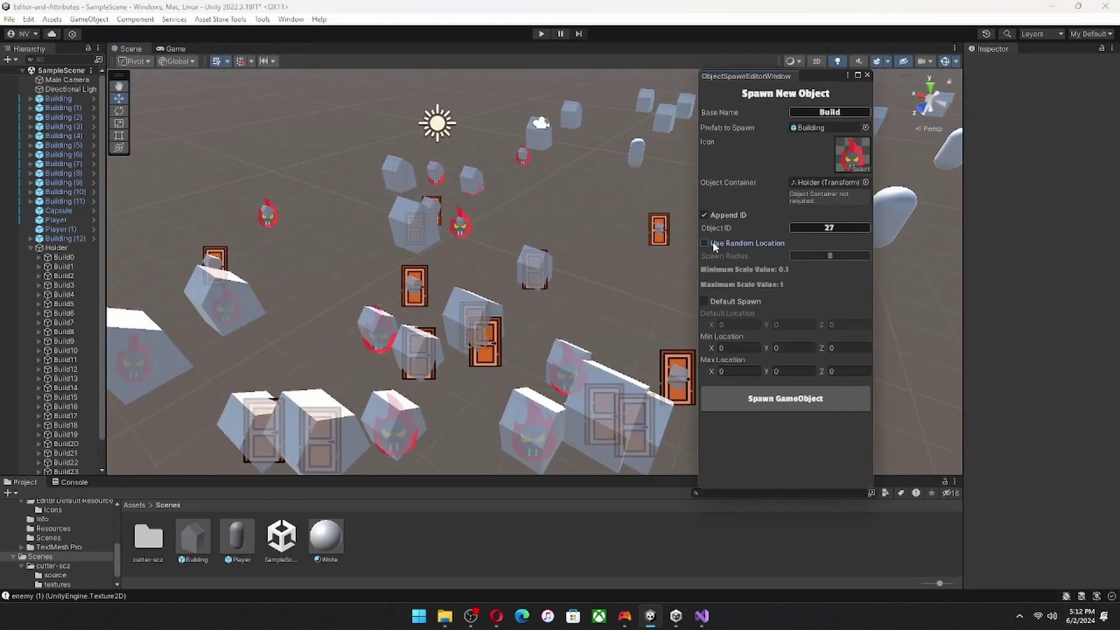
{"action": "left_click", "coordinate": [704, 300]}
{"action": "right_click_drag", "start_coordinate": [589, 295], "coordinate": [356, 245]}
{"action": "left_click", "coordinate": [705, 303]}
Set the Min Location to 10 on the X, Y and Z axes.
{"action": "left_click", "coordinate": [709, 348]}
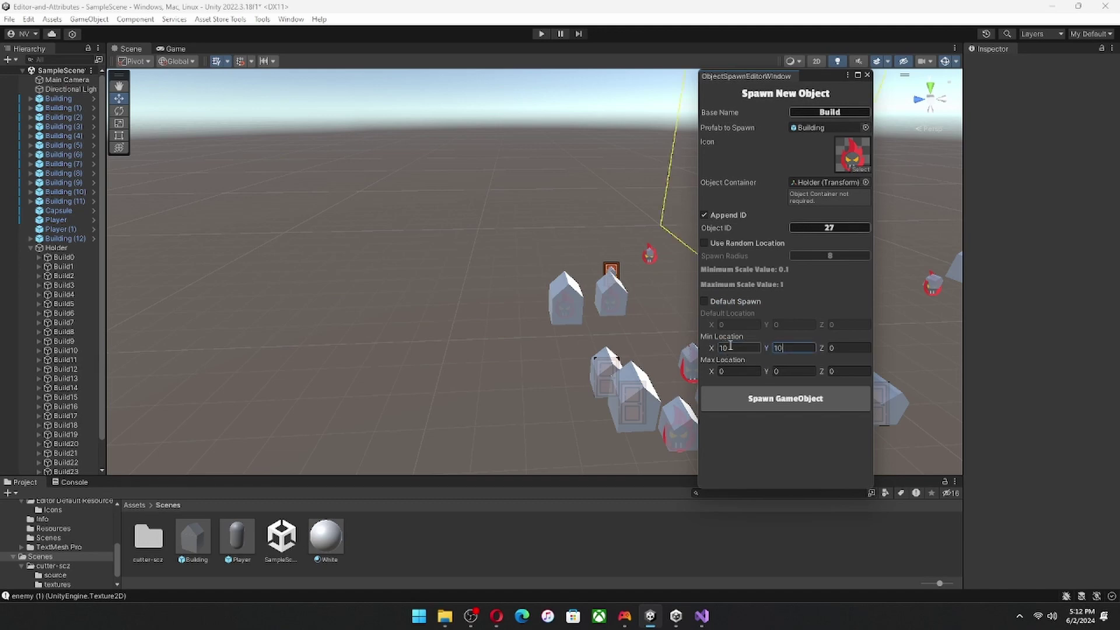
{"action": "type", "text": "10"}
{"action": "right_click_drag", "start_coordinate": [502, 320], "coordinate": [636, 286]}
{"action": "key", "text": "a"}
{"action": "key", "text": "s"}
Set the Max Location to 20 on the X, Y and Z axes.
{"action": "left_click", "coordinate": [719, 372]}
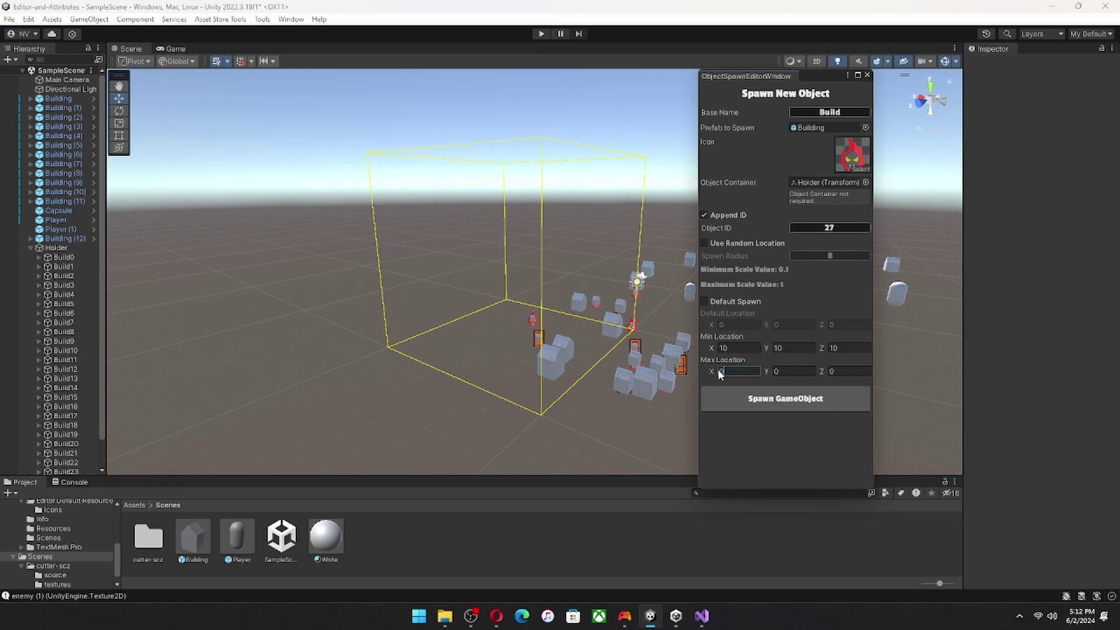
{"action": "type", "text": "20"}
{"action": "key", "text": "Tab"}
{"action": "type", "text": "20"}
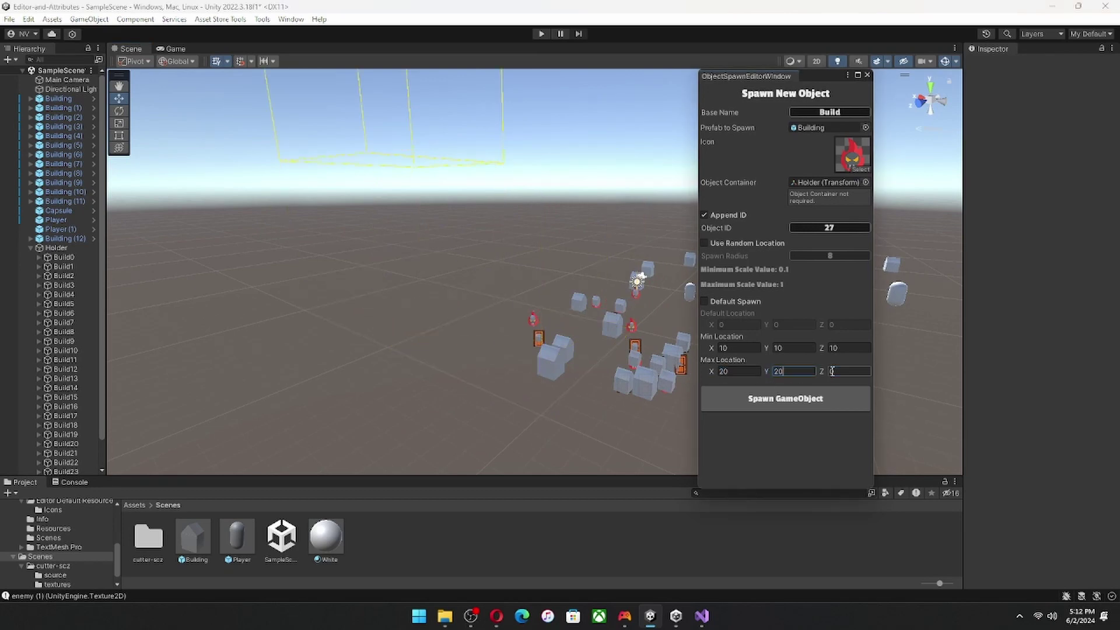
Spawn Build objects with IDs 27 to 34 inside the region between the Min and Max Location.
{"action": "right_click_drag", "start_coordinate": [515, 341], "coordinate": [573, 256]}
{"action": "left_click", "coordinate": [751, 401]}
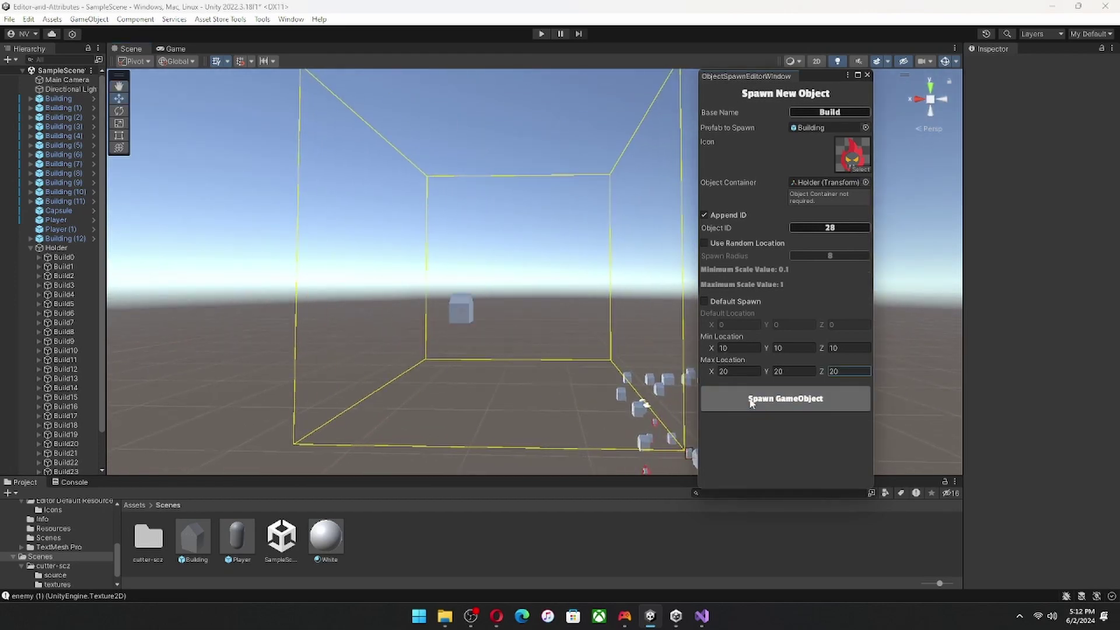
{"action": "left_click", "coordinate": [751, 402]}
{"action": "left_click", "coordinate": [751, 402]}
{"action": "left_click", "coordinate": [751, 402]}
{"action": "left_click", "coordinate": [751, 402]}
{"action": "left_click", "coordinate": [750, 402]}
{"action": "left_click", "coordinate": [751, 402]}
{"action": "left_click", "coordinate": [752, 401]}
{"action": "left_click", "coordinate": [751, 401]}
{"action": "right_click_drag", "start_coordinate": [527, 318], "coordinate": [589, 350]}
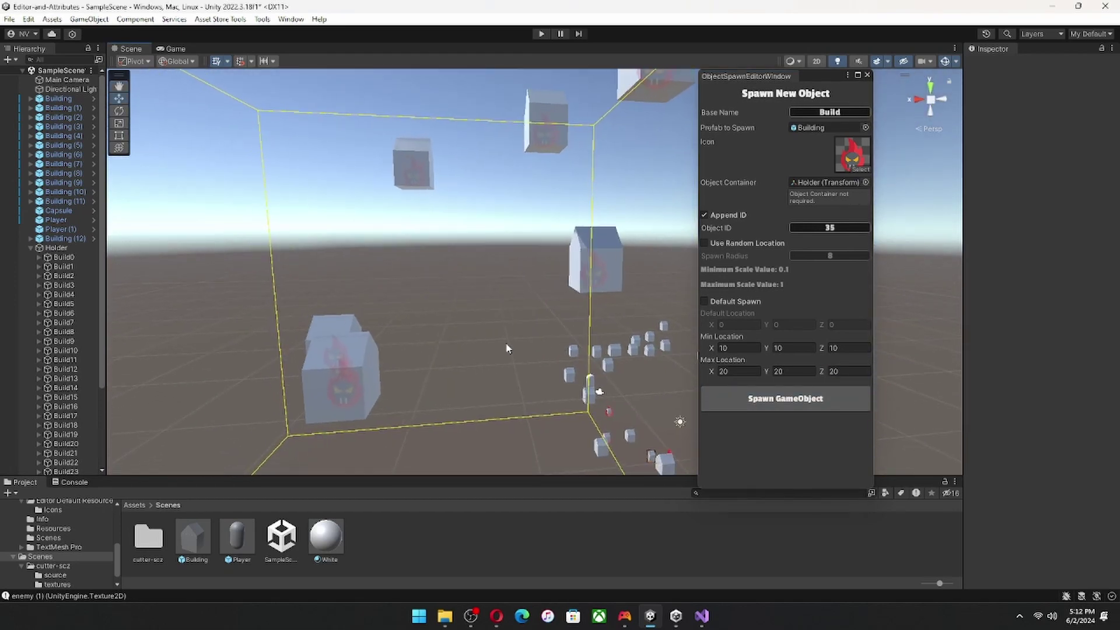
Delete the Holder container together with all its Build objects.
{"action": "left_click", "coordinate": [61, 257]}
{"action": "scroll", "coordinate": [64, 350], "scroll_direction": "down", "scroll_amount": 4}
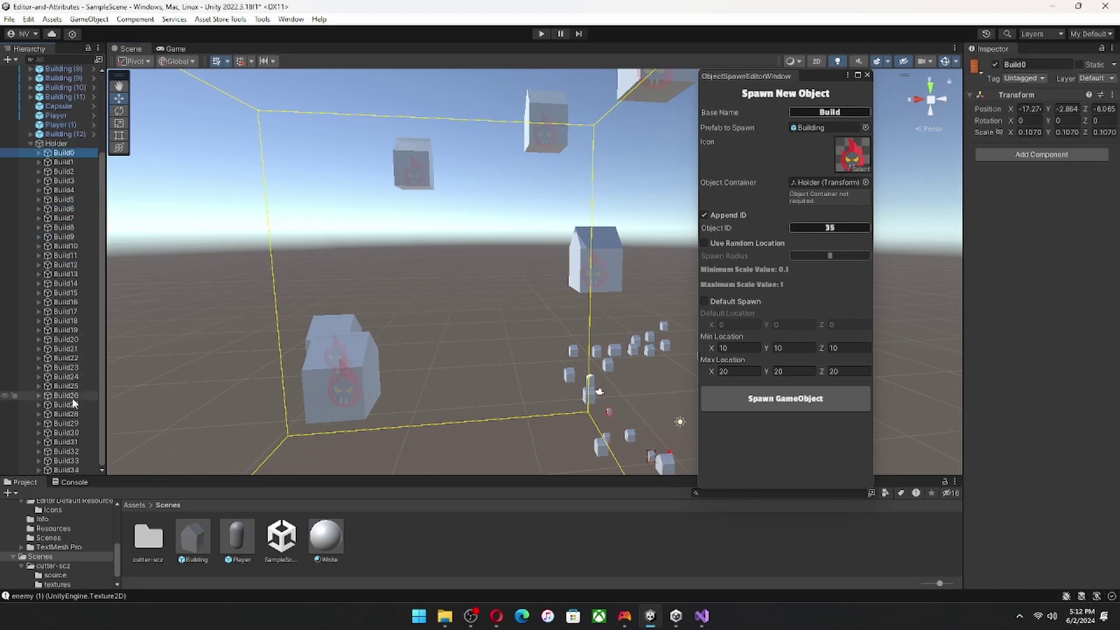
{"action": "left_click", "coordinate": [66, 468], "text": "shift"}
{"action": "left_click", "coordinate": [56, 143]}
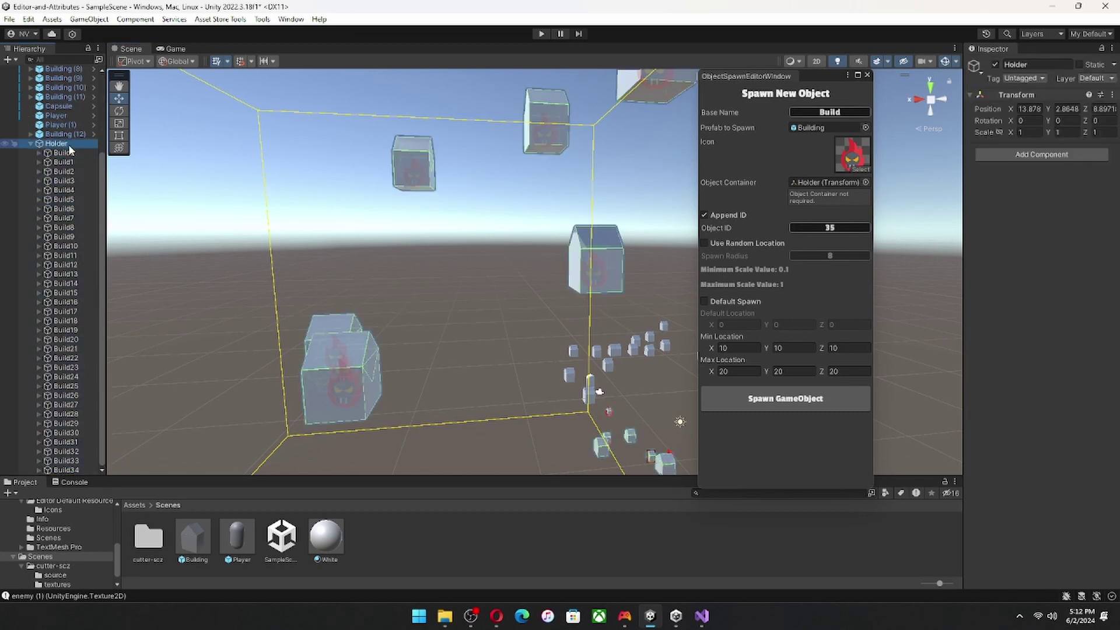
{"action": "key", "text": "Delete"}
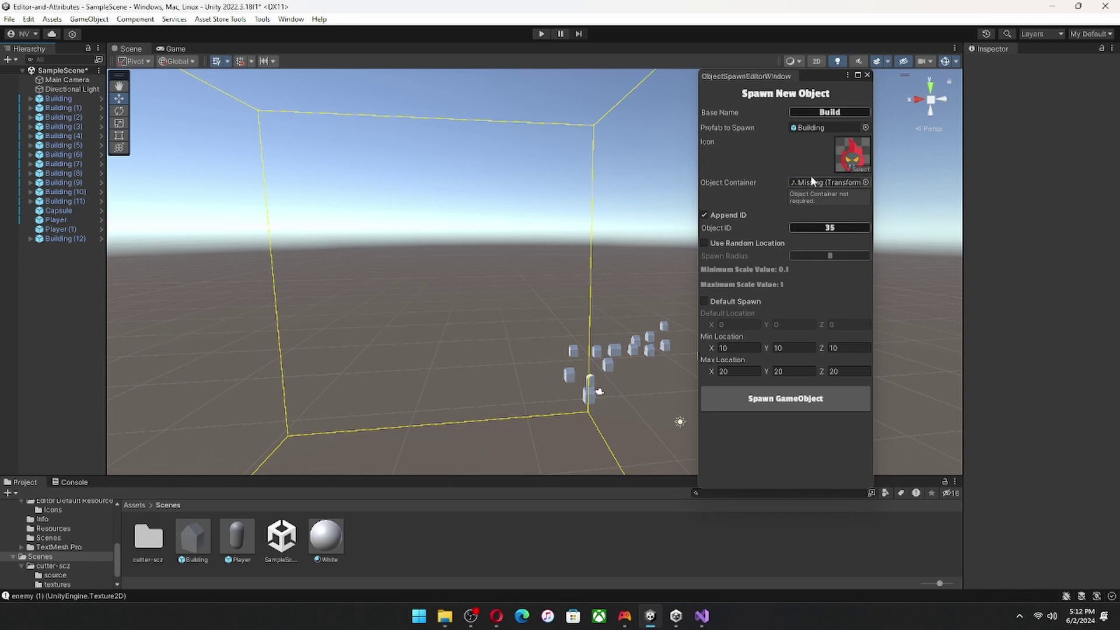
Reset the spawner's icon texture to None.
{"action": "left_click", "coordinate": [861, 169]}
{"action": "scroll", "coordinate": [885, 236], "scroll_direction": "up", "scroll_amount": 5}
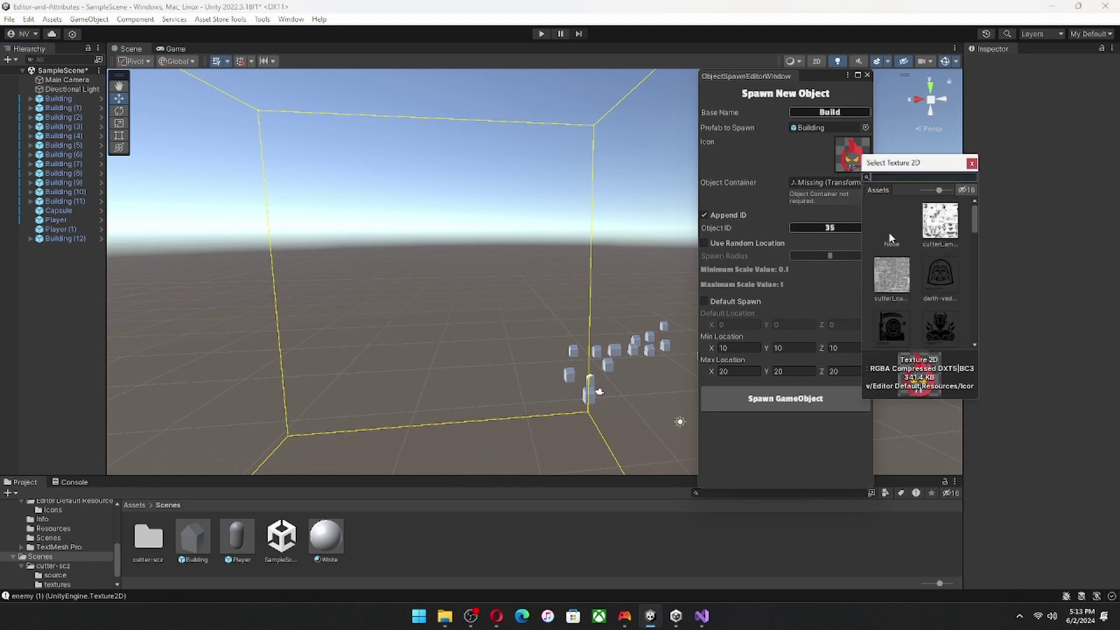
{"action": "left_click", "coordinate": [888, 232]}
{"action": "left_click", "coordinate": [972, 165]}
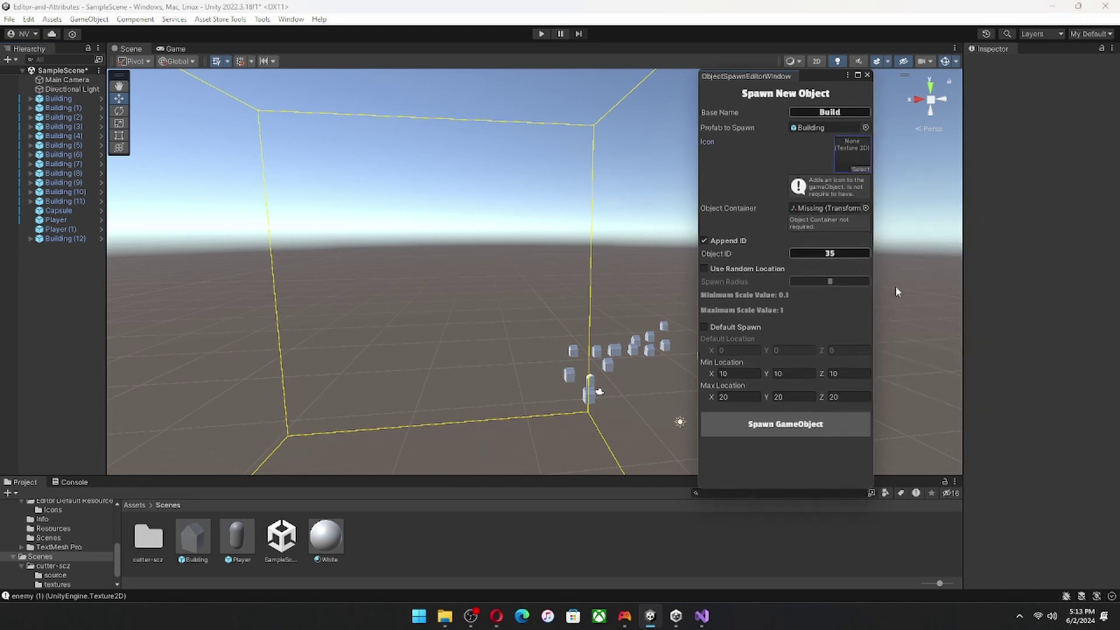